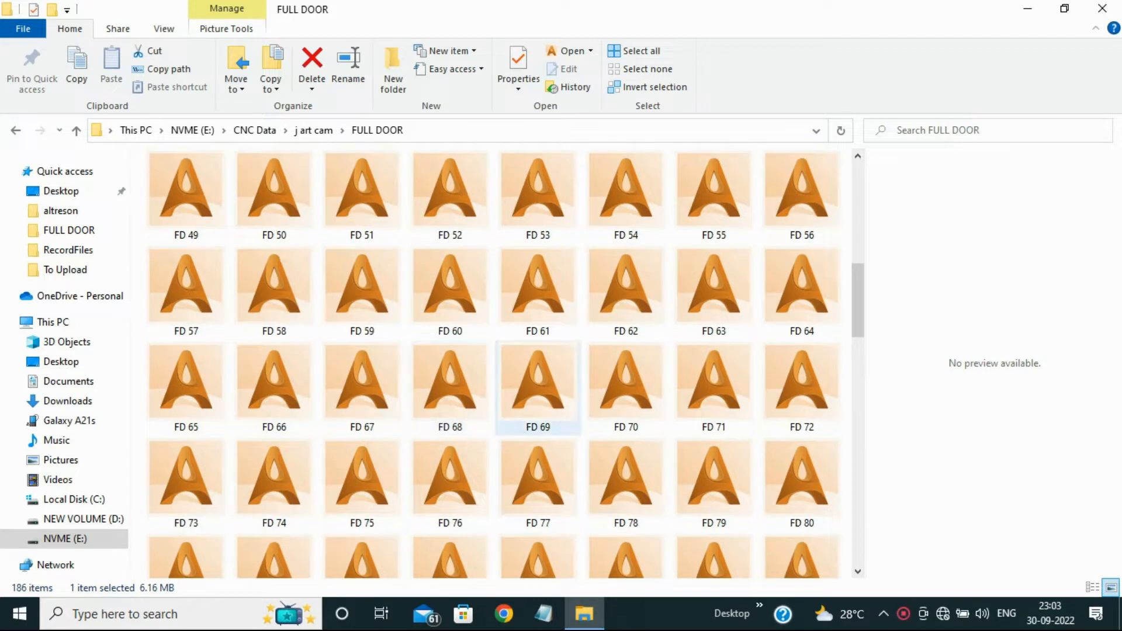
Open the FD 67 model from the FULL DOOR folder and examine its door relief in 3D.
{"action": "double_click", "coordinate": [362, 385]}
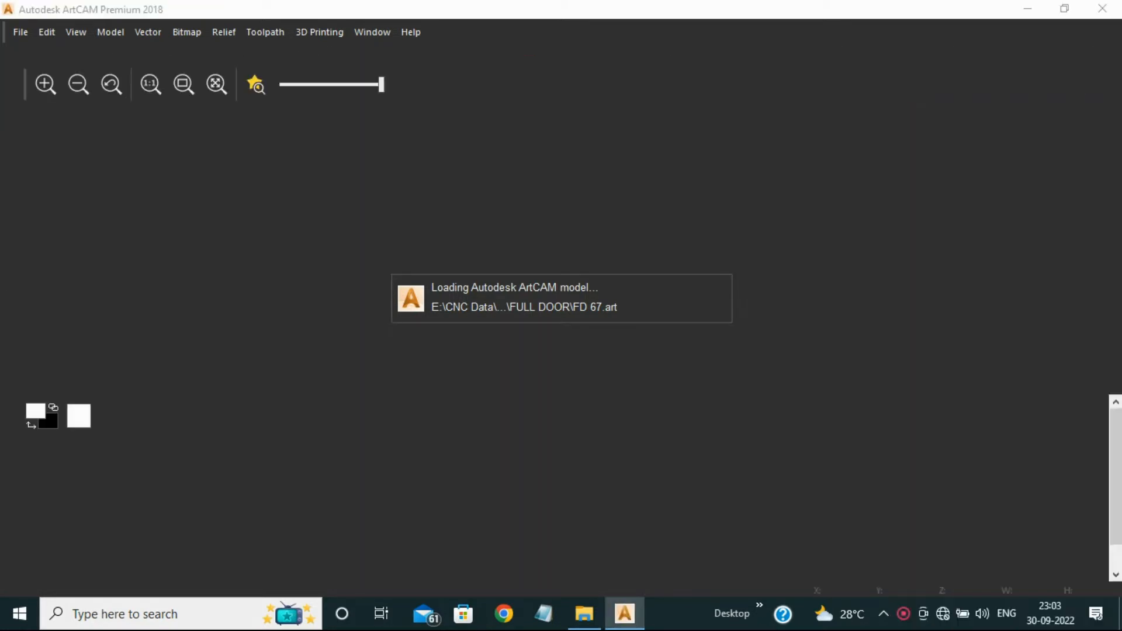
{"action": "key", "text": "Return"}
{"action": "key", "text": "Return"}
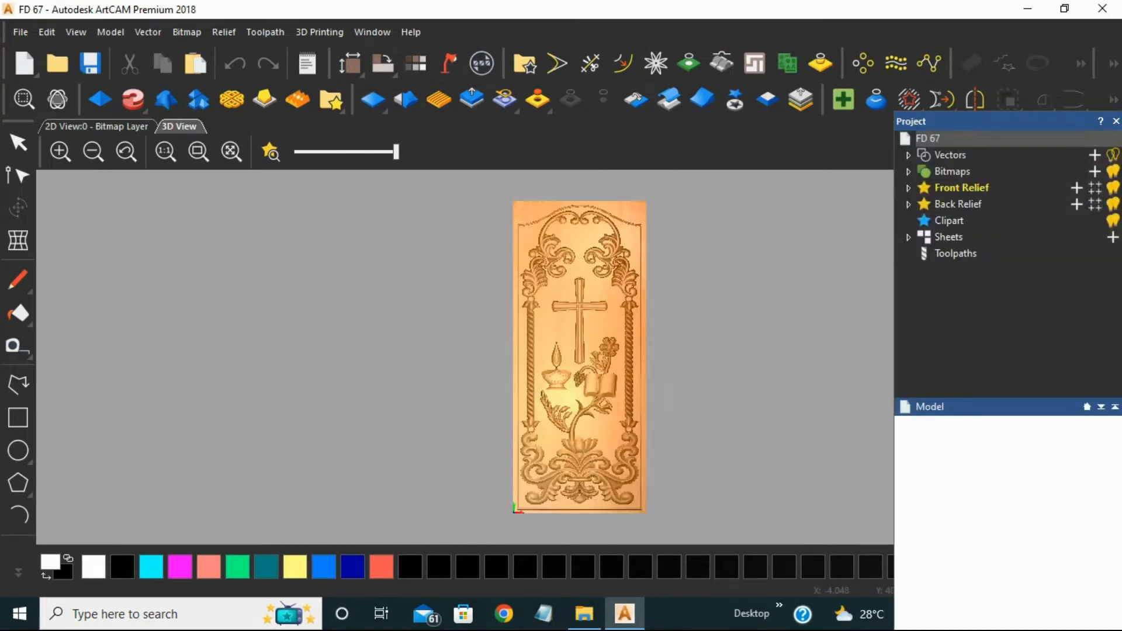
{"action": "scroll", "coordinate": [614, 346], "scroll_direction": "up", "scroll_amount": 5}
{"action": "mouse_move", "coordinate": [600, 345]}
{"action": "left_mouse_down"}
{"action": "mouse_move", "coordinate": [545, 310]}
{"action": "mouse_move", "coordinate": [588, 282]}
{"action": "mouse_move", "coordinate": [614, 347]}
{"action": "mouse_move", "coordinate": [590, 358]}
{"action": "left_mouse_up"}
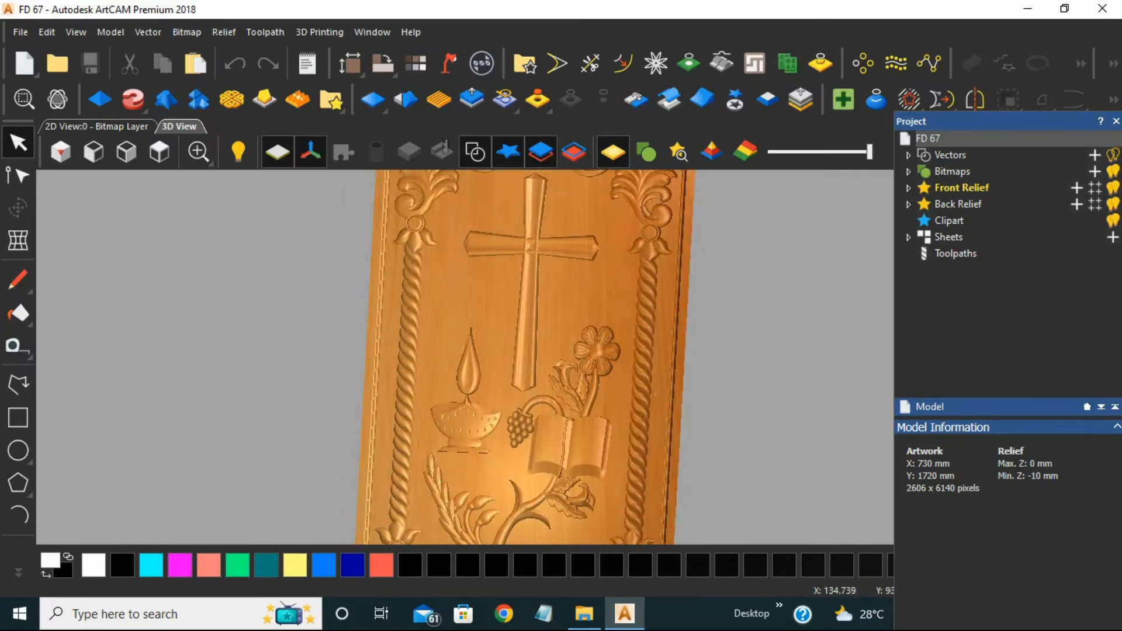
{"action": "scroll", "coordinate": [589, 357], "scroll_direction": "down", "scroll_amount": 5}
{"action": "scroll", "coordinate": [587, 340], "scroll_direction": "up", "scroll_amount": 1}
{"action": "left_click_drag", "start_coordinate": [555, 272], "coordinate": [514, 246]}
{"action": "scroll", "coordinate": [514, 245], "scroll_direction": "up", "scroll_amount": 1}
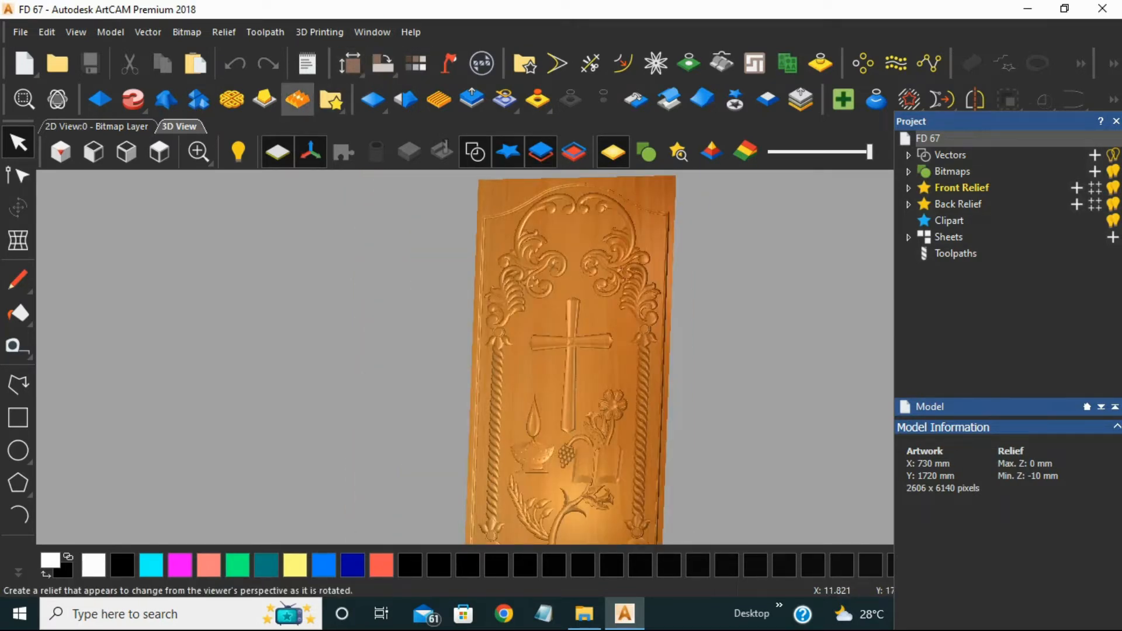
Open the Relief Clipart Library and set its current library to CNC Data.
{"action": "left_click", "coordinate": [297, 99]}
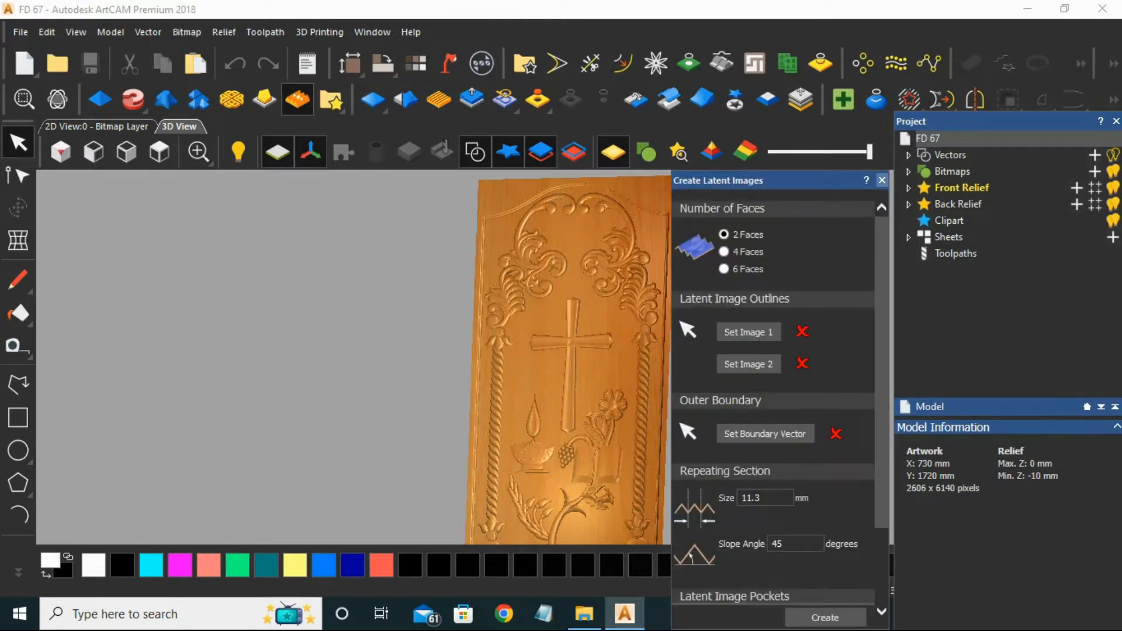
{"action": "left_click", "coordinate": [297, 99]}
{"action": "left_click", "coordinate": [331, 99]}
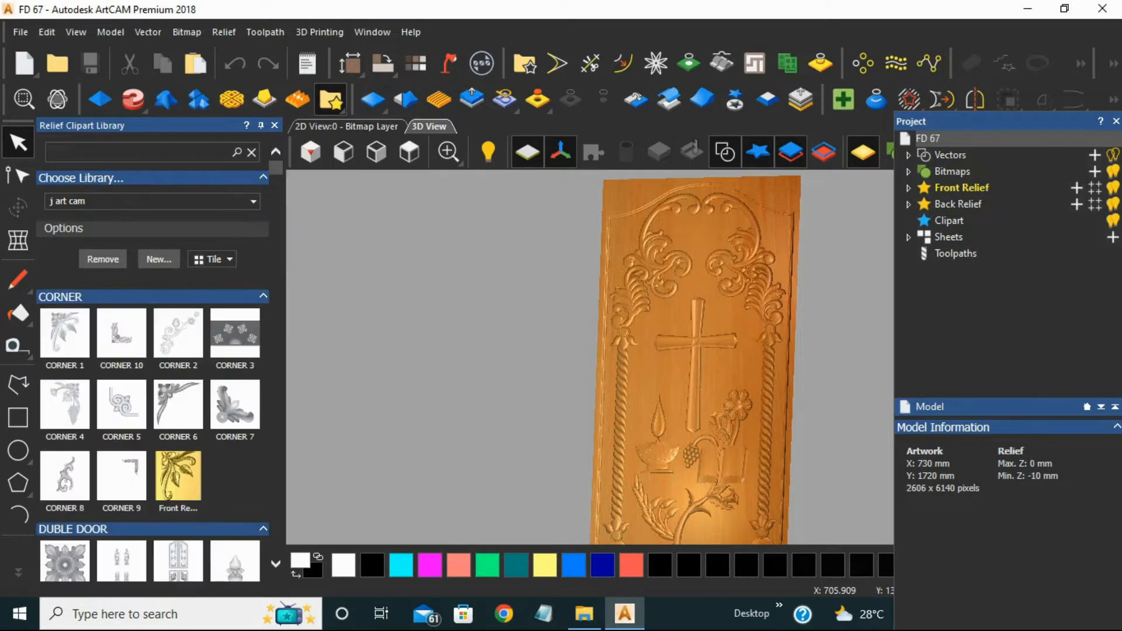
{"action": "left_click", "coordinate": [175, 200]}
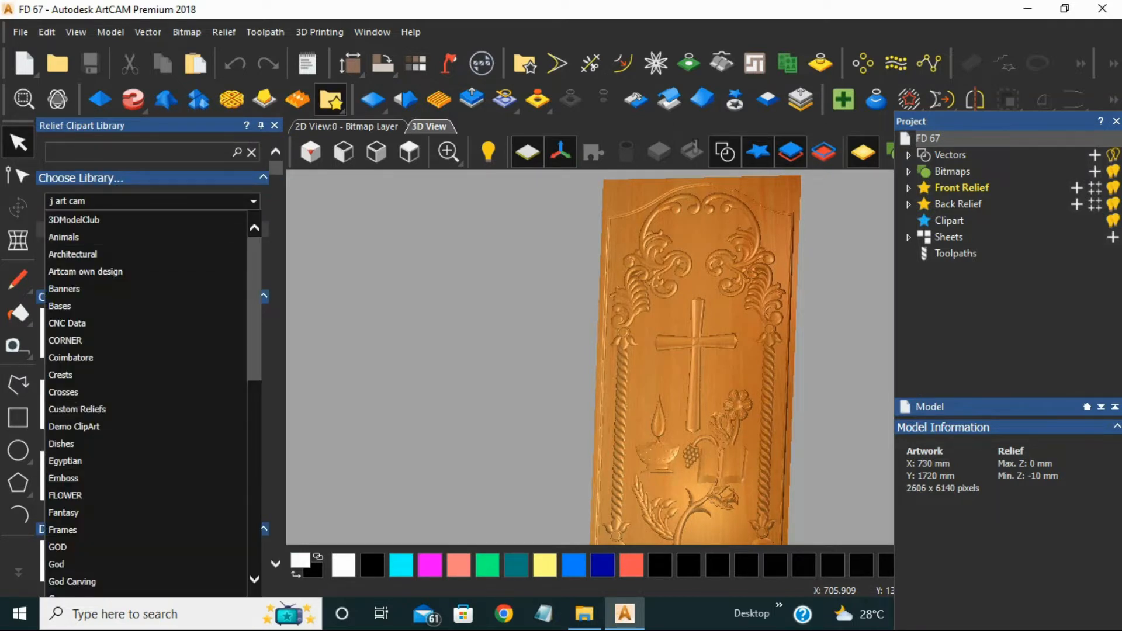
{"action": "left_click", "coordinate": [123, 323]}
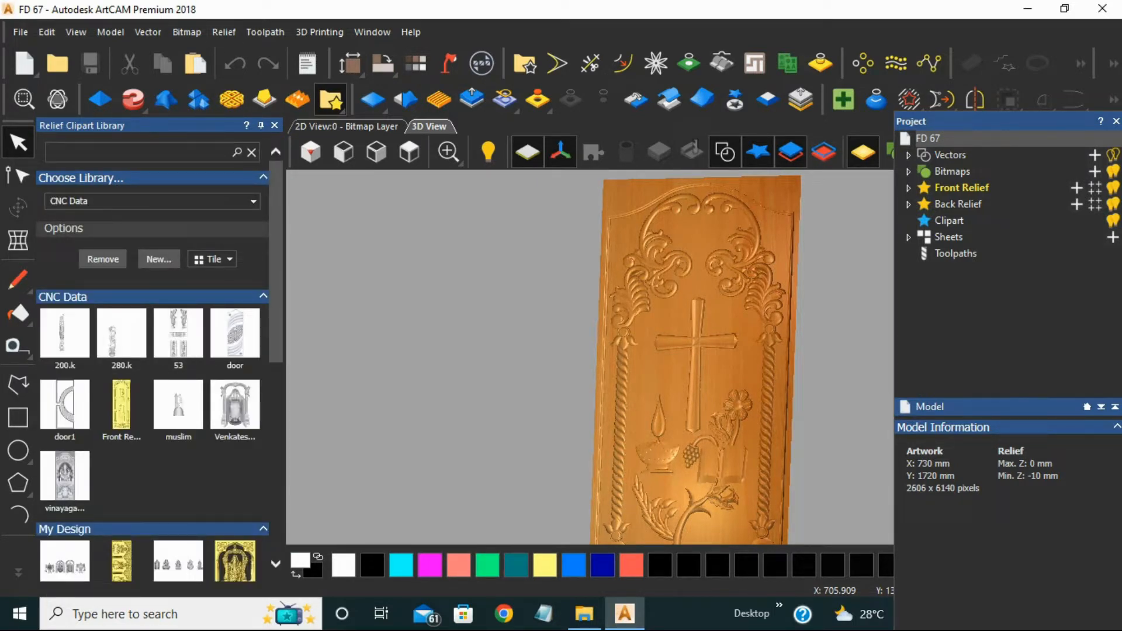
Export the composite door relief to the Relief Clipart Library.
{"action": "left_click", "coordinate": [224, 32]}
{"action": "mouse_move", "coordinate": [251, 82]}
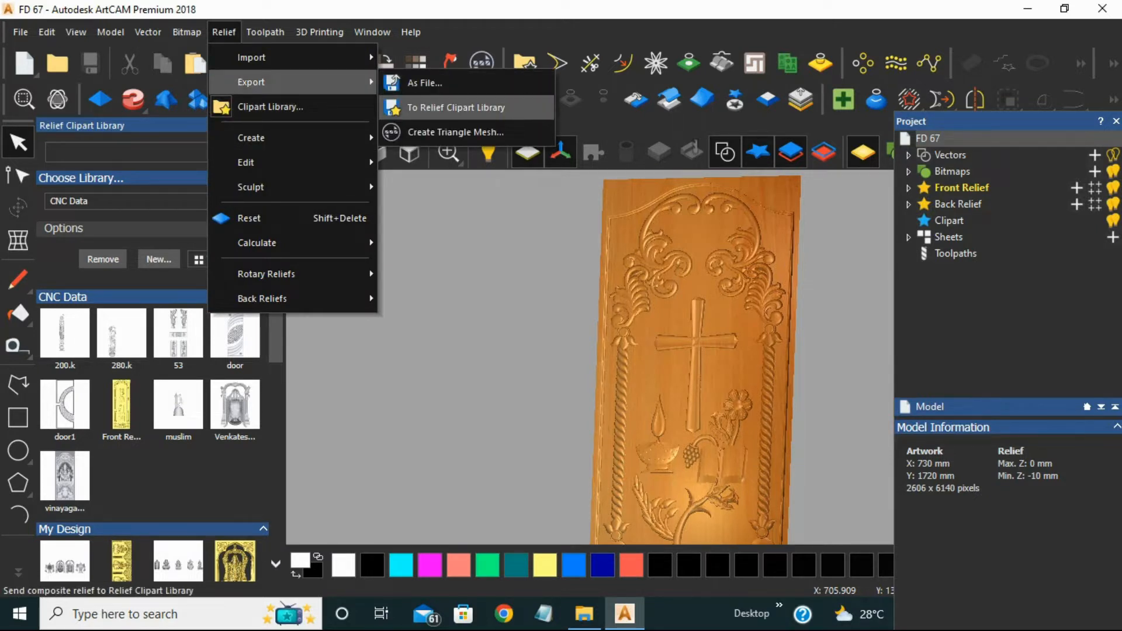
{"action": "left_click", "coordinate": [455, 107]}
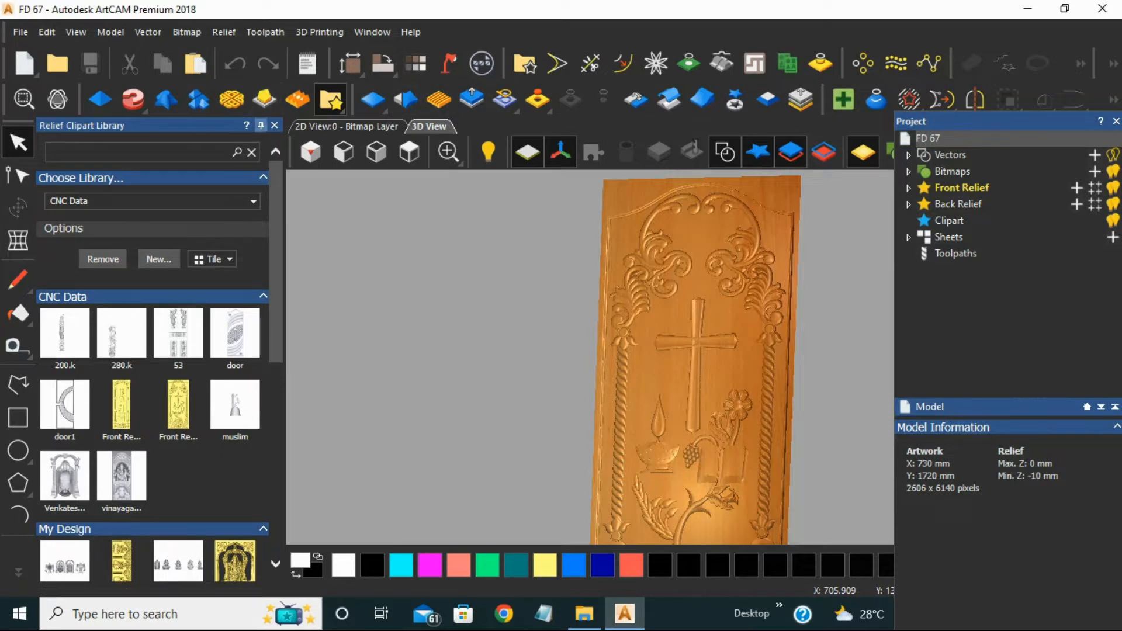
Close the clipart library together with the FD 67 model, and close the FULL DOOR folder window.
{"action": "left_click", "coordinate": [274, 125]}
{"action": "left_click", "coordinate": [1103, 9]}
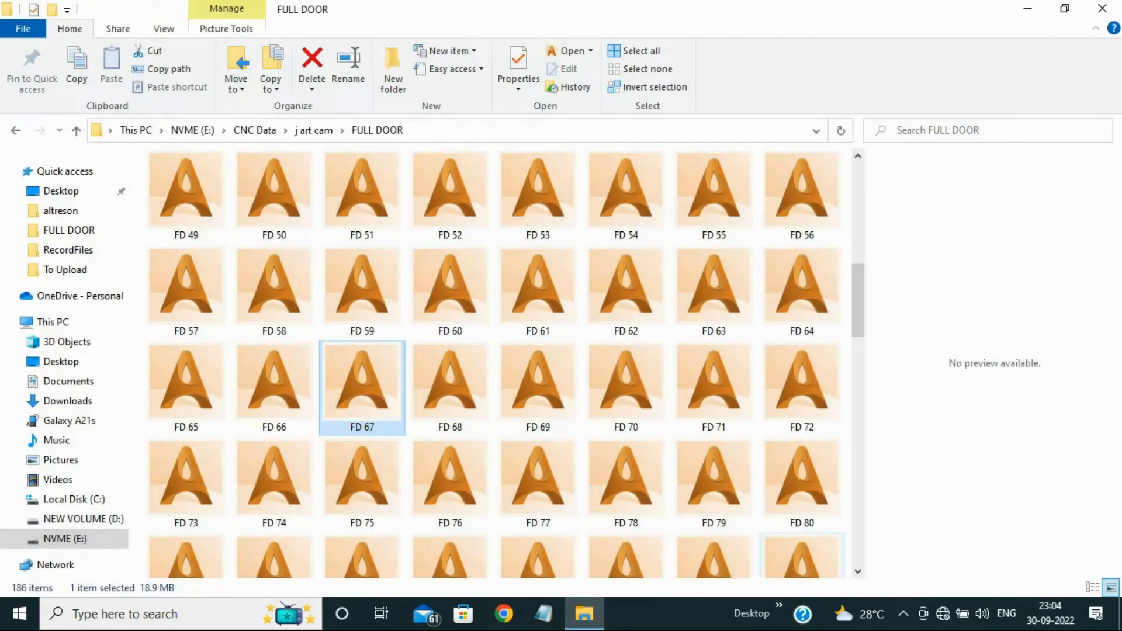
{"action": "left_click", "coordinate": [1103, 9]}
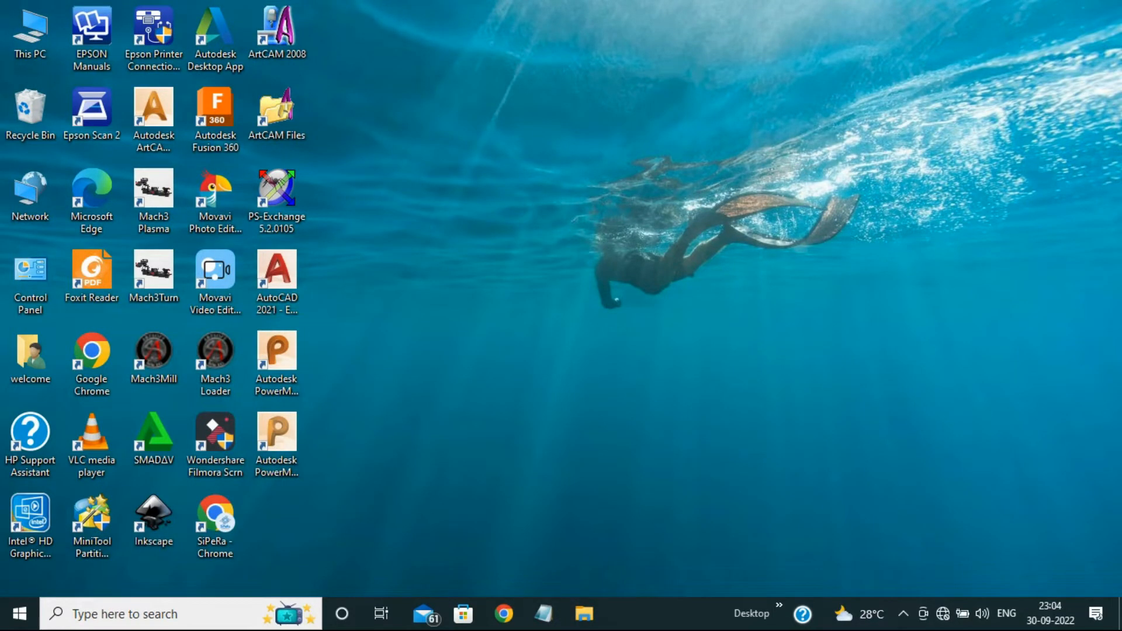
Launch Autodesk ArtCAM from the desktop and create a new 600 by 1600 mm model with its origin at the centre.
{"action": "double_click", "coordinate": [154, 111]}
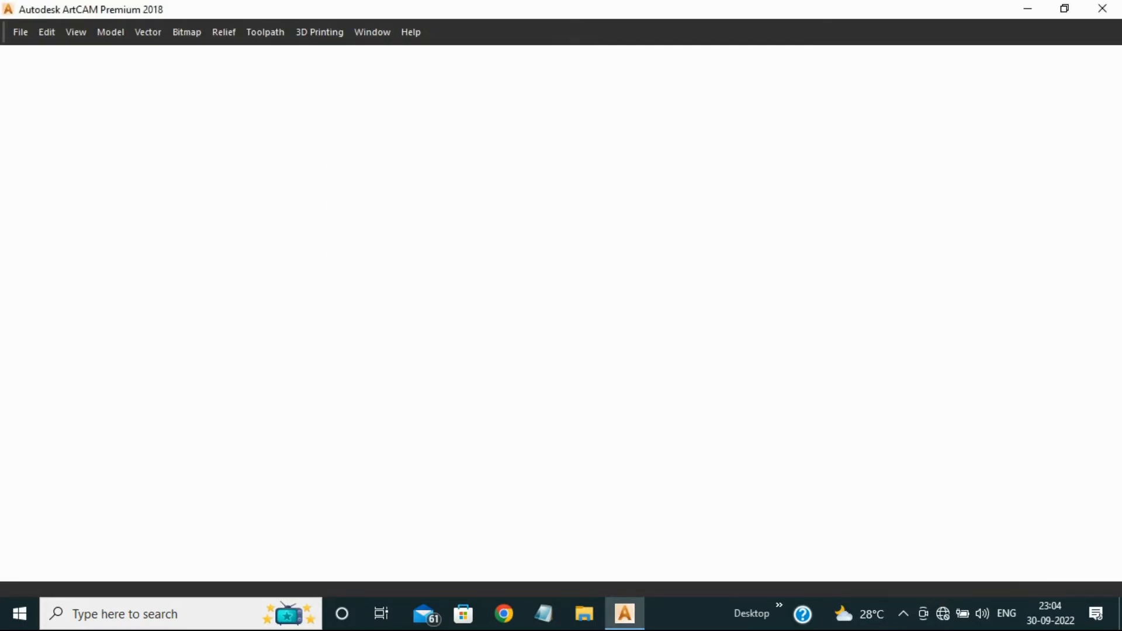
{"action": "left_click", "coordinate": [316, 85]}
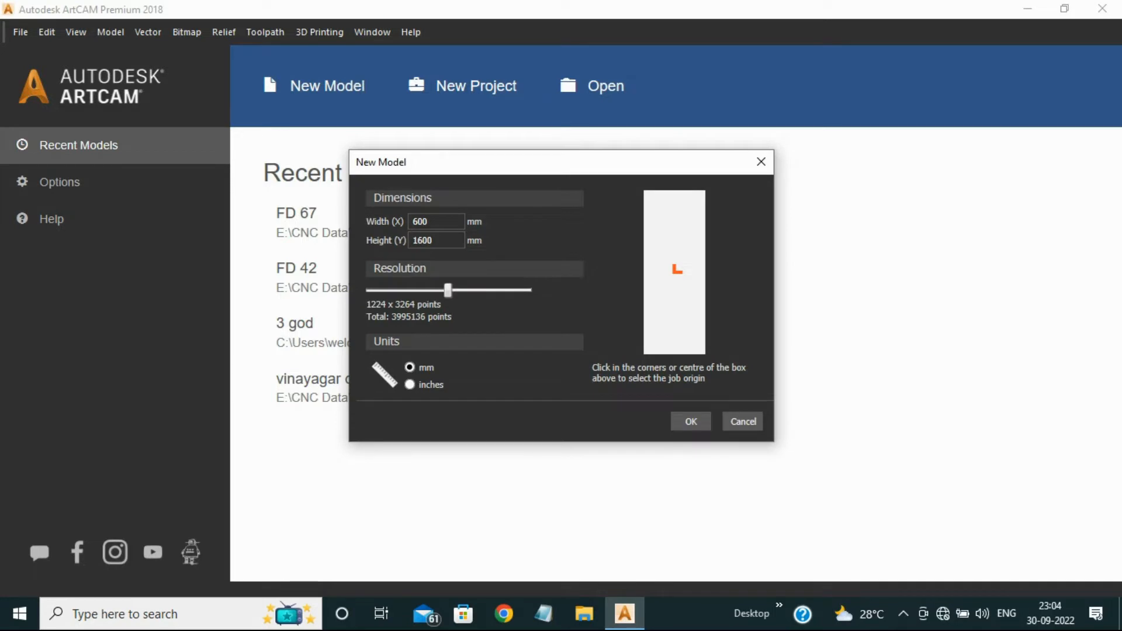
{"action": "left_click", "coordinate": [691, 421]}
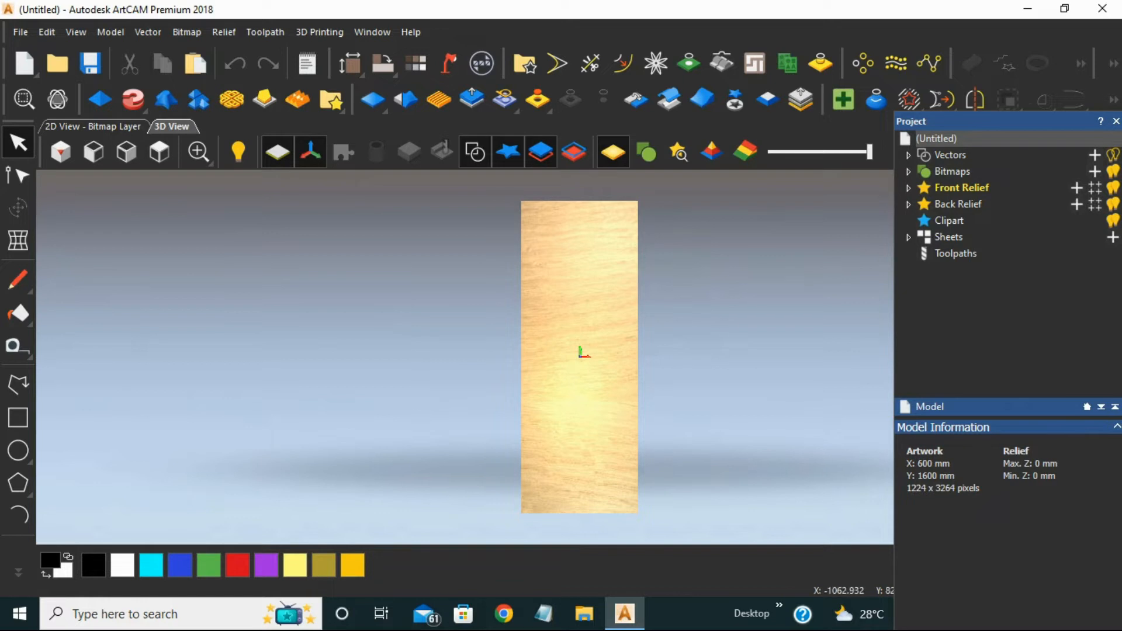
Insert the exported cross door relief from the CNC Data clipart library and show it in the 3D view.
{"action": "left_click", "coordinate": [331, 99]}
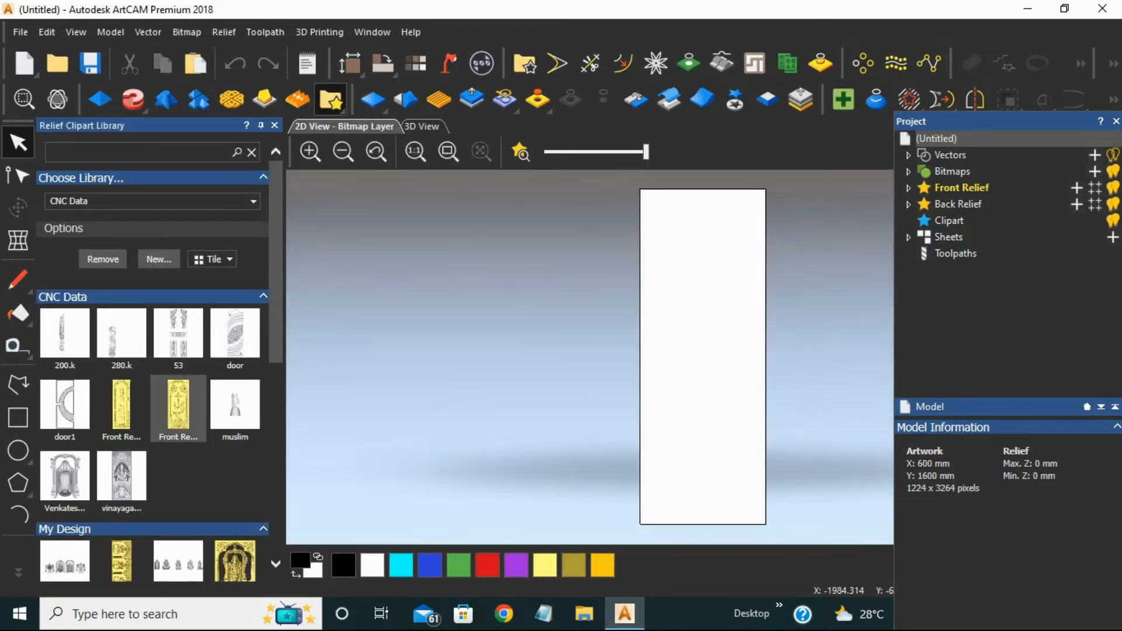
{"action": "double_click", "coordinate": [178, 408]}
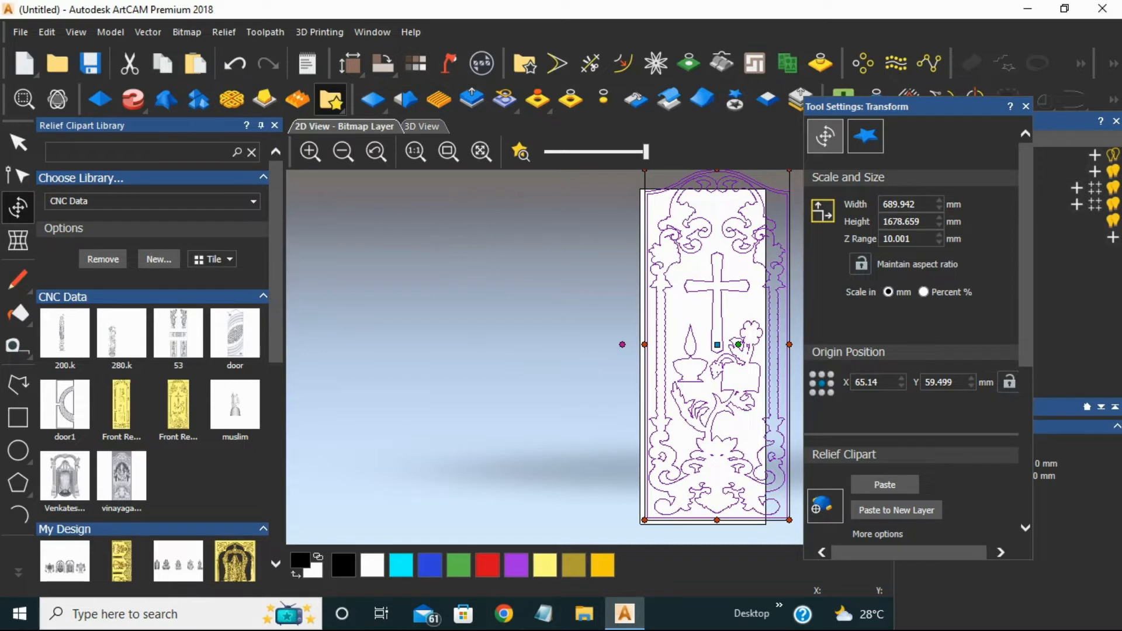
{"action": "left_click", "coordinate": [422, 126]}
Resize the relief clipart to 550 mm wide and 1550 mm high, with a Z range of 10 mm.
{"action": "left_click", "coordinate": [922, 221]}
{"action": "double_click", "coordinate": [919, 221]}
{"action": "double_click", "coordinate": [912, 204]}
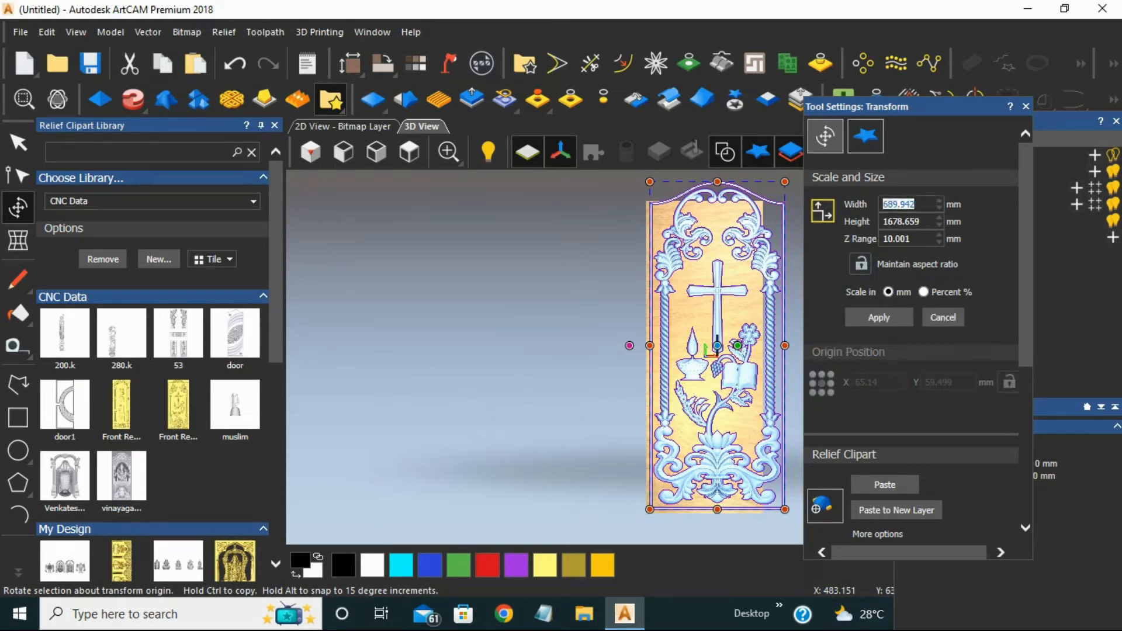
{"action": "type", "text": "550"}
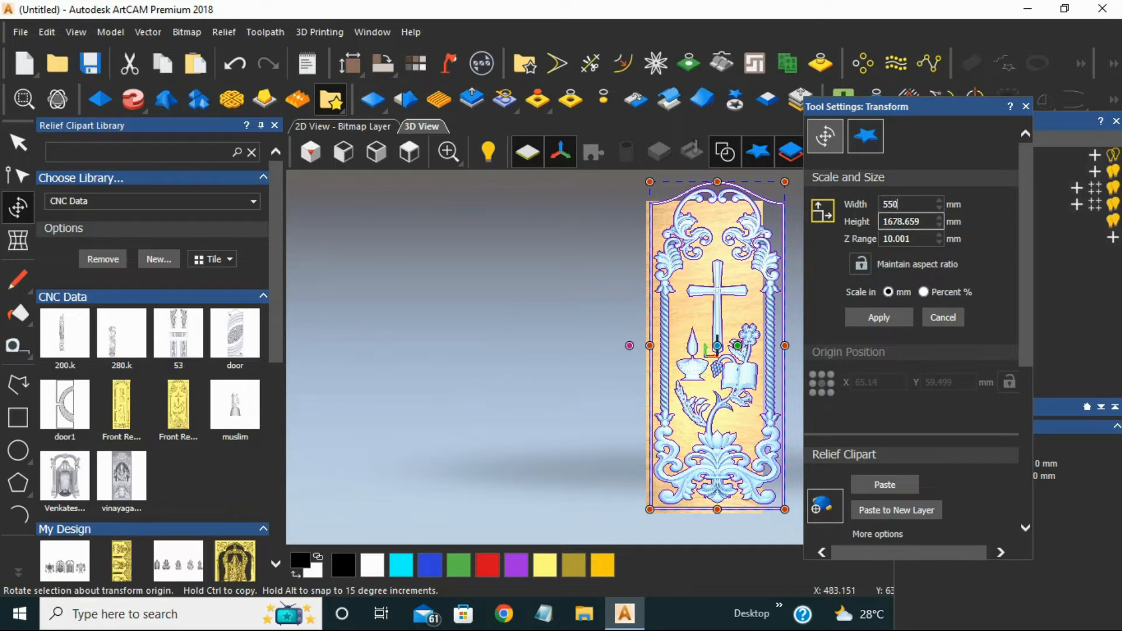
{"action": "key", "text": "Tab"}
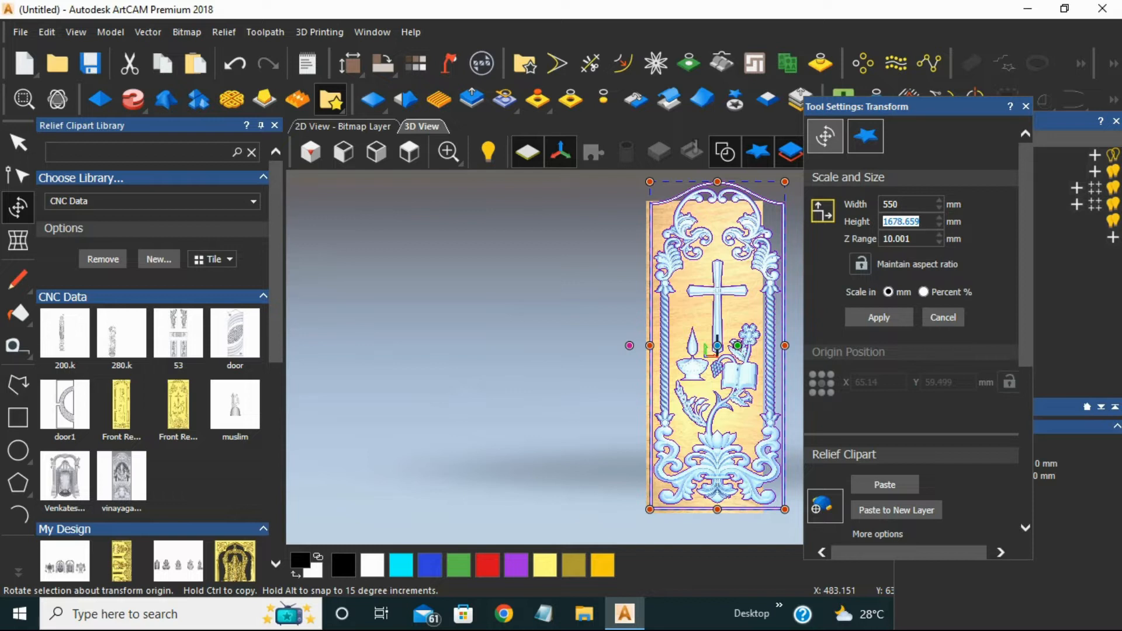
{"action": "type", "text": "1550"}
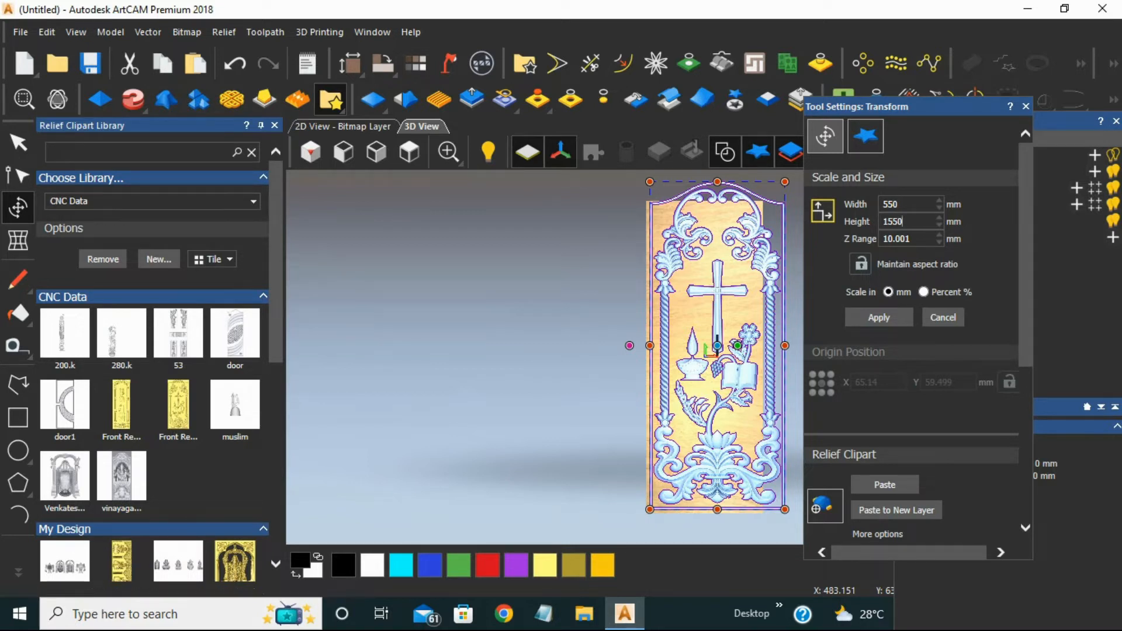
{"action": "key", "text": "Return"}
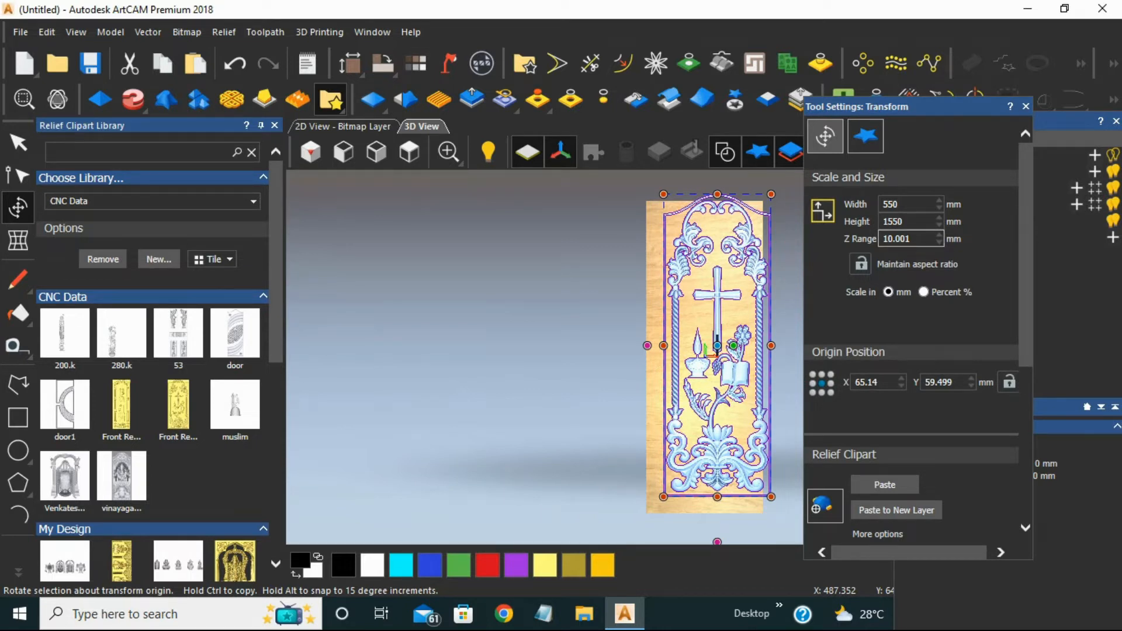
{"action": "double_click", "coordinate": [896, 239]}
{"action": "type", "text": "10"}
{"action": "key", "text": "Return"}
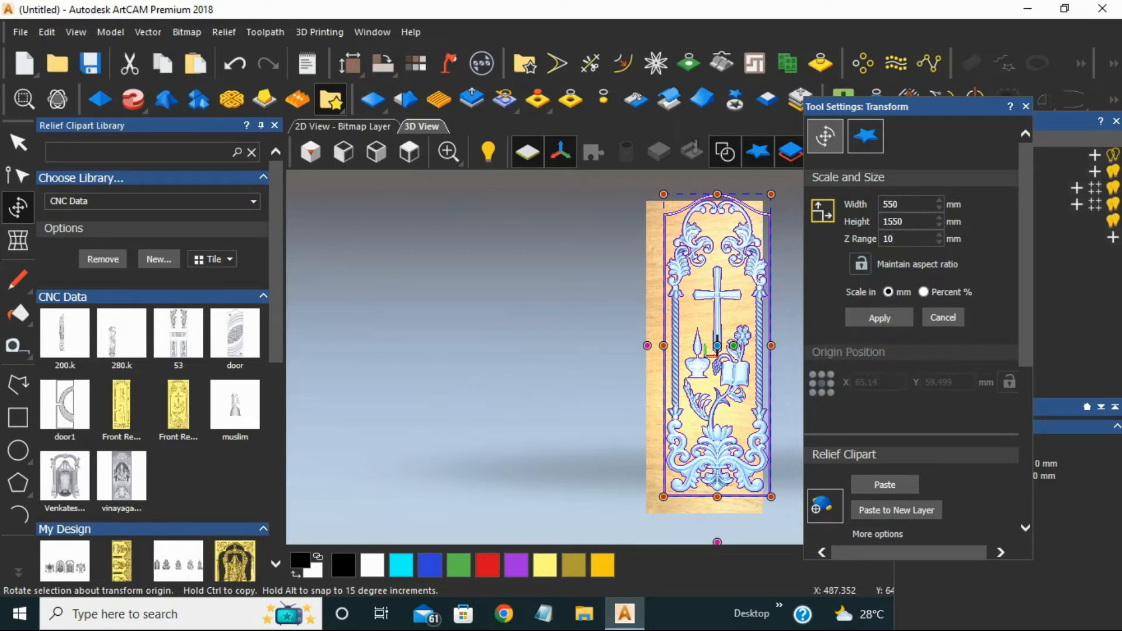
Position the relief clipart's origin at X 0, Y 0 and paste it into the model's relief.
{"action": "double_click", "coordinate": [869, 382]}
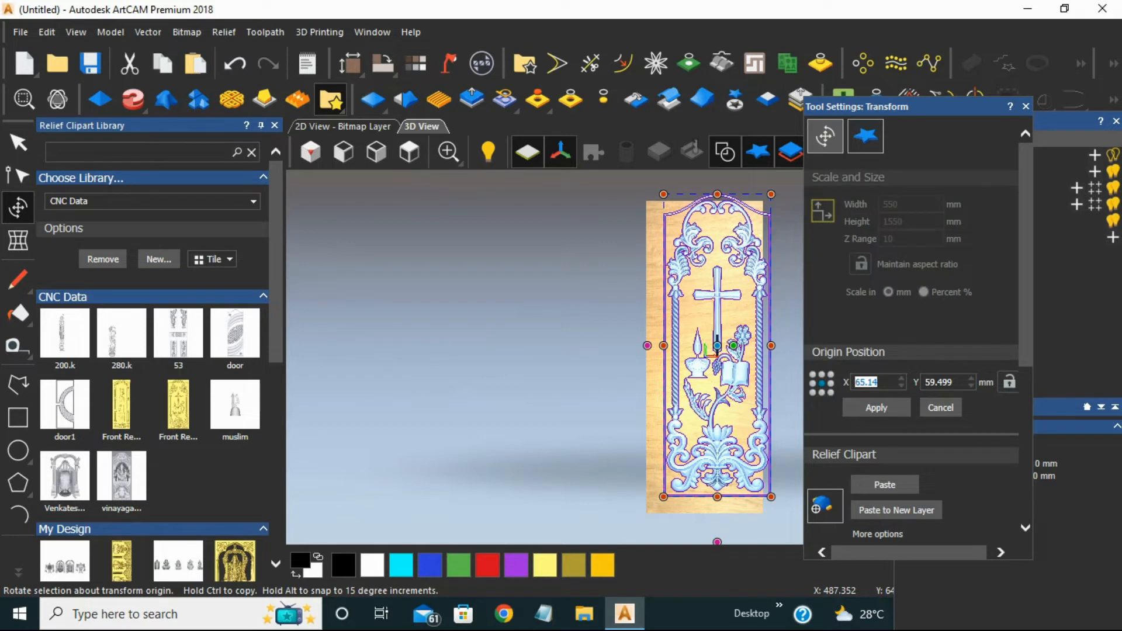
{"action": "type", "text": "0"}
{"action": "key", "text": "Tab"}
{"action": "type", "text": "0"}
{"action": "key", "text": "Return"}
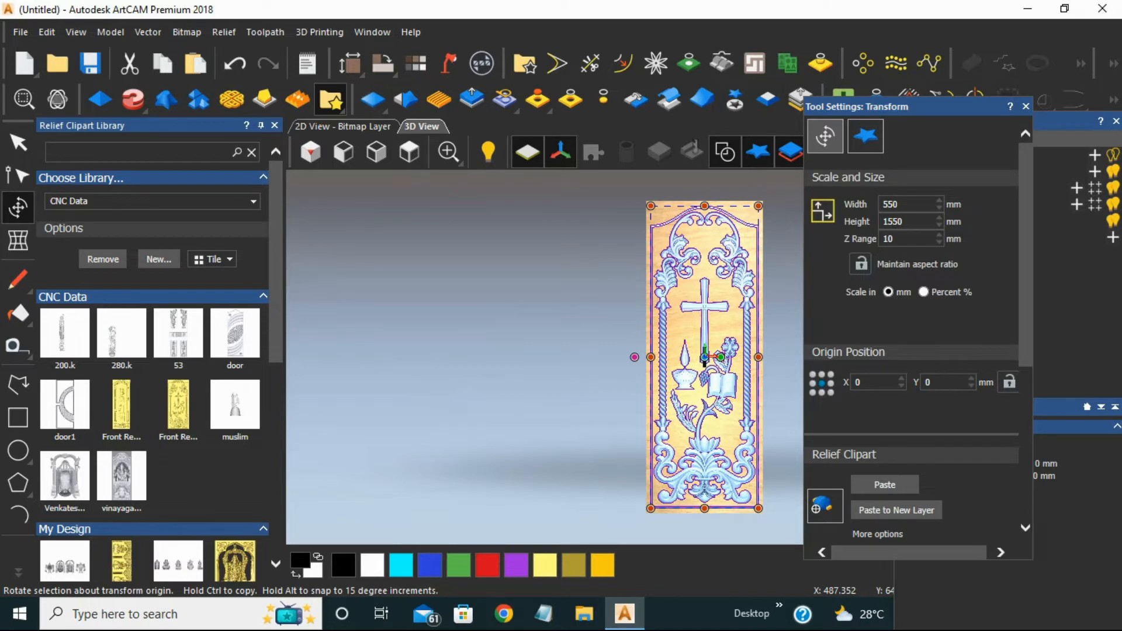
{"action": "left_click", "coordinate": [885, 484]}
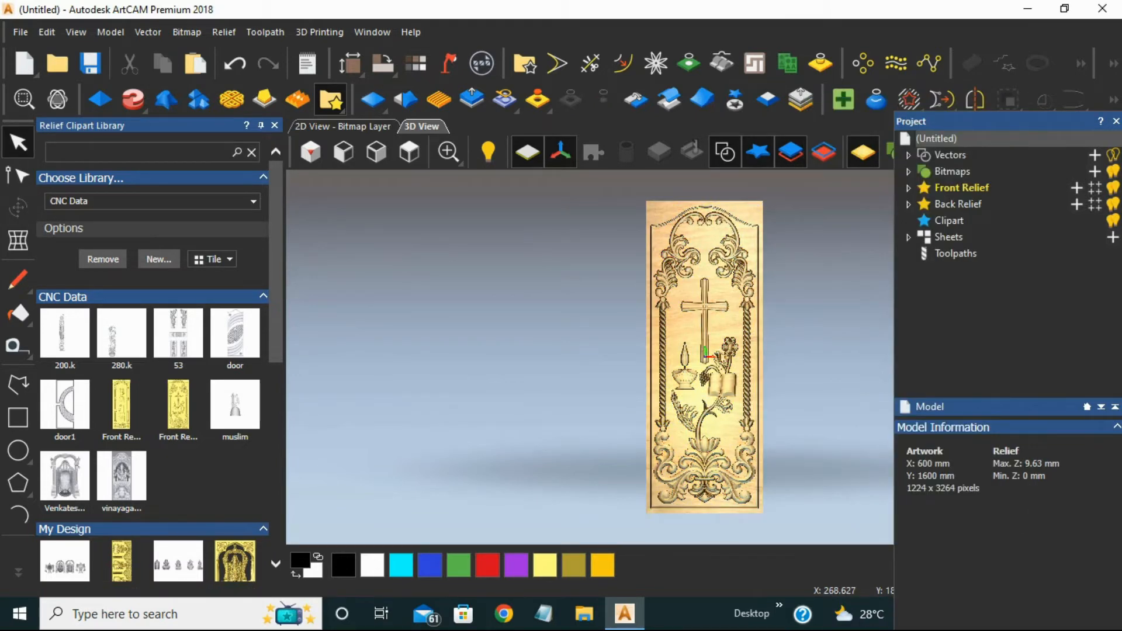
Examine the pasted relief's carved details from several angles, restore the top view and close the clipart library.
{"action": "scroll", "coordinate": [757, 356], "scroll_direction": "up", "scroll_amount": 4}
{"action": "left_click_drag", "start_coordinate": [696, 357], "coordinate": [631, 345]}
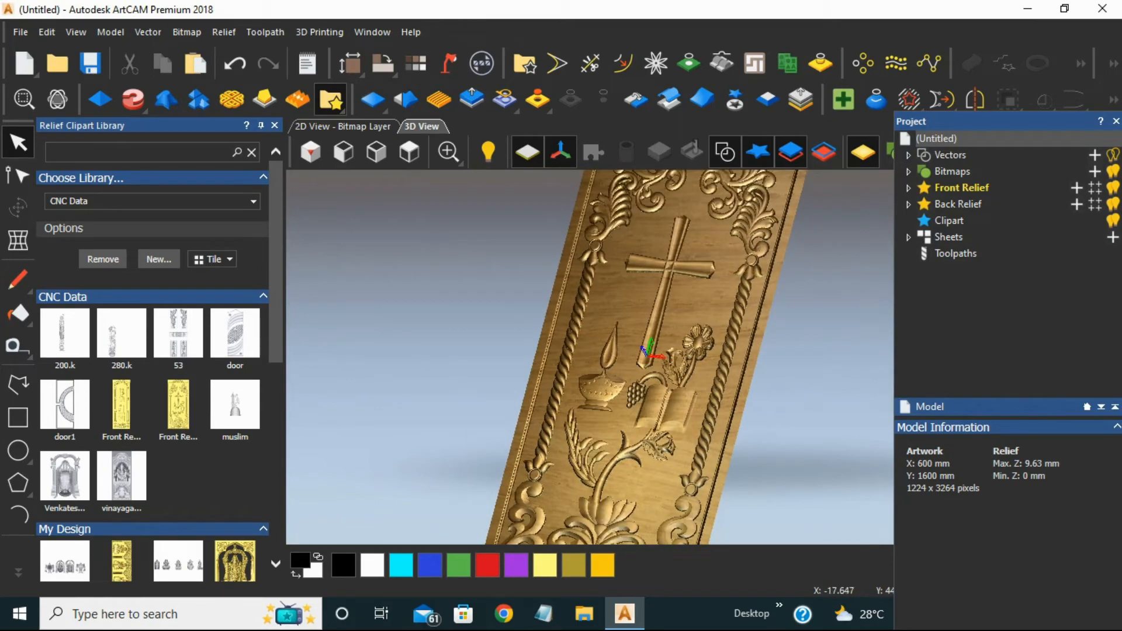
{"action": "scroll", "coordinate": [682, 200], "scroll_direction": "up", "scroll_amount": 6}
{"action": "left_click_drag", "start_coordinate": [682, 205], "coordinate": [702, 380]}
{"action": "scroll", "coordinate": [707, 380], "scroll_direction": "down", "scroll_amount": 4}
{"action": "scroll", "coordinate": [608, 304], "scroll_direction": "up", "scroll_amount": 4}
{"action": "left_click_drag", "start_coordinate": [608, 303], "coordinate": [608, 380]}
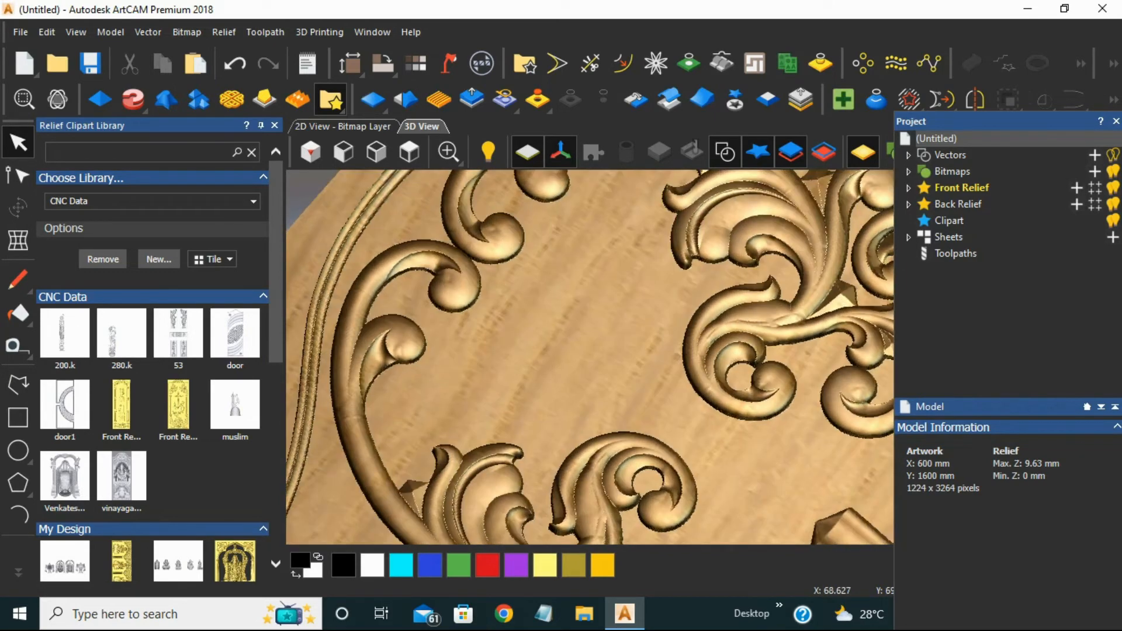
{"action": "left_click", "coordinate": [409, 152]}
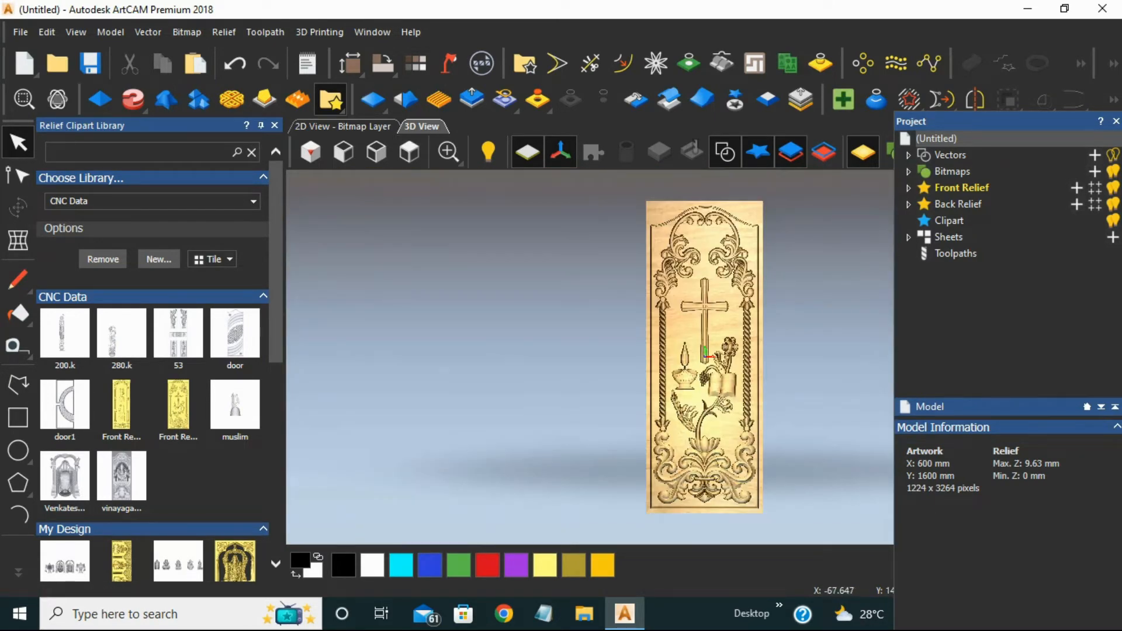
{"action": "left_click", "coordinate": [275, 125]}
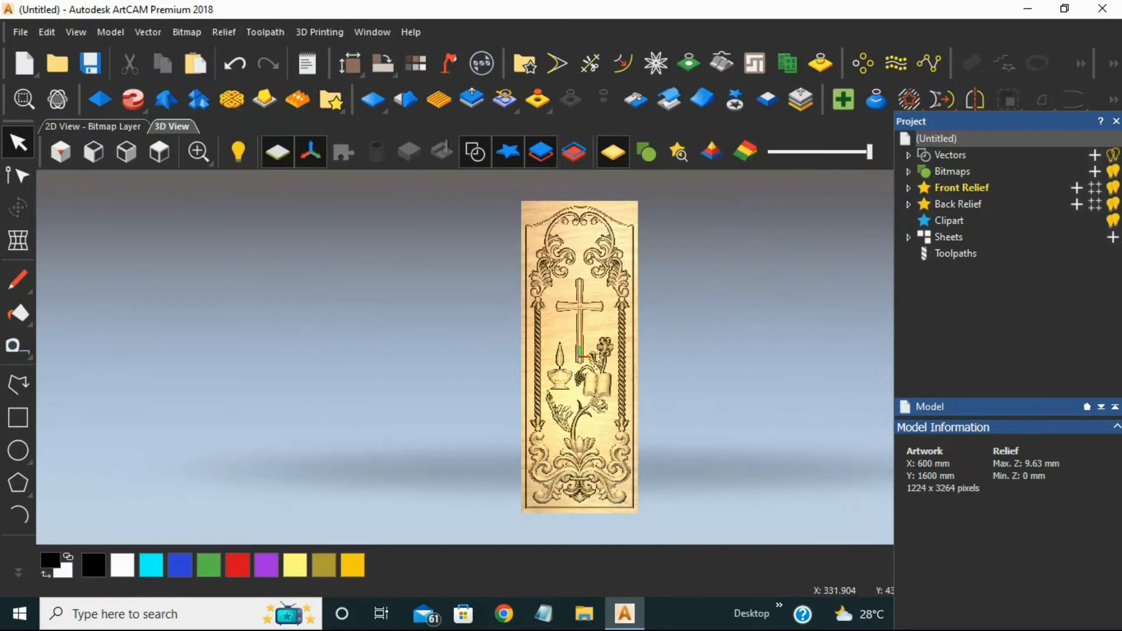
Start a Machine Relief toolpath and choose the Ball Nose 6 mm steel tool for finishing.
{"action": "left_click", "coordinate": [956, 254]}
{"action": "scroll", "coordinate": [954, 471], "scroll_direction": "down", "scroll_amount": 3}
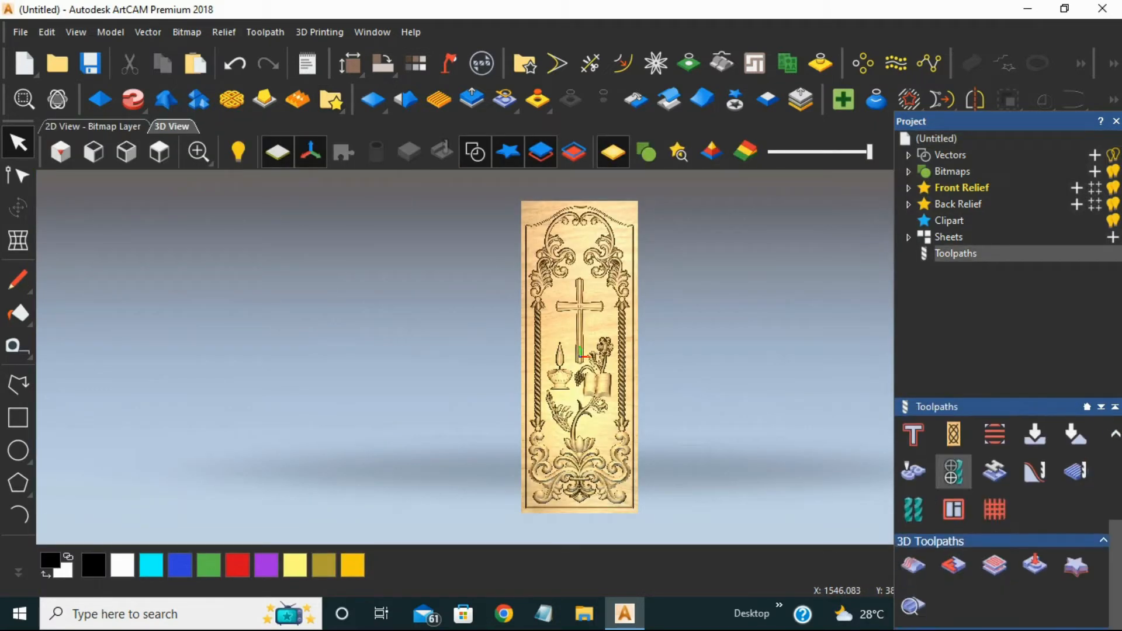
{"action": "left_click", "coordinate": [913, 565]}
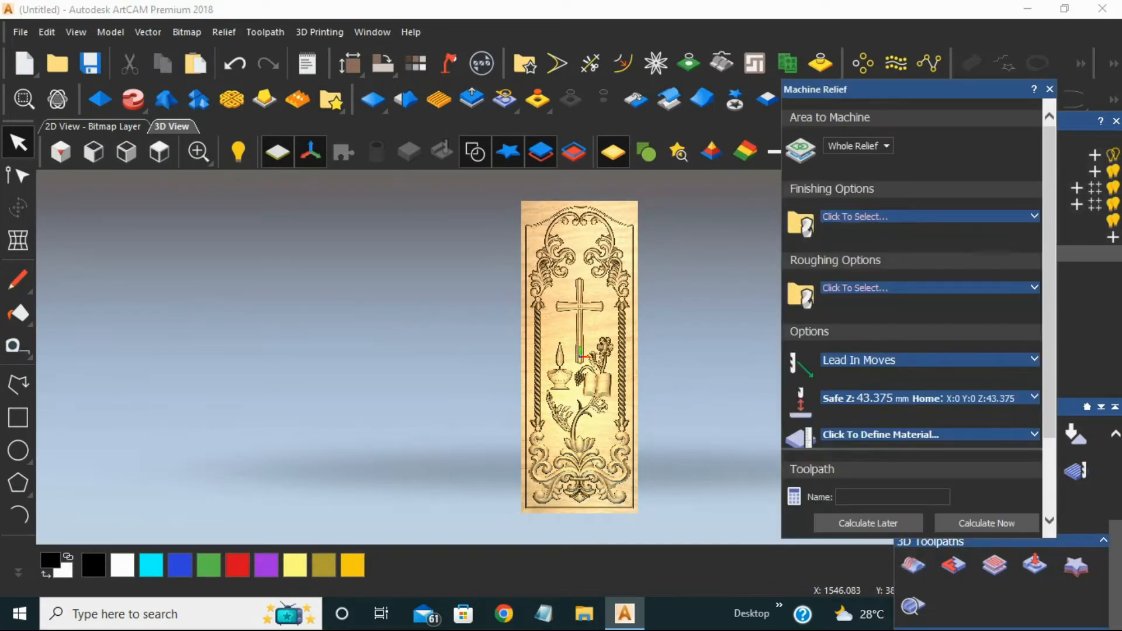
{"action": "left_click", "coordinate": [929, 217]}
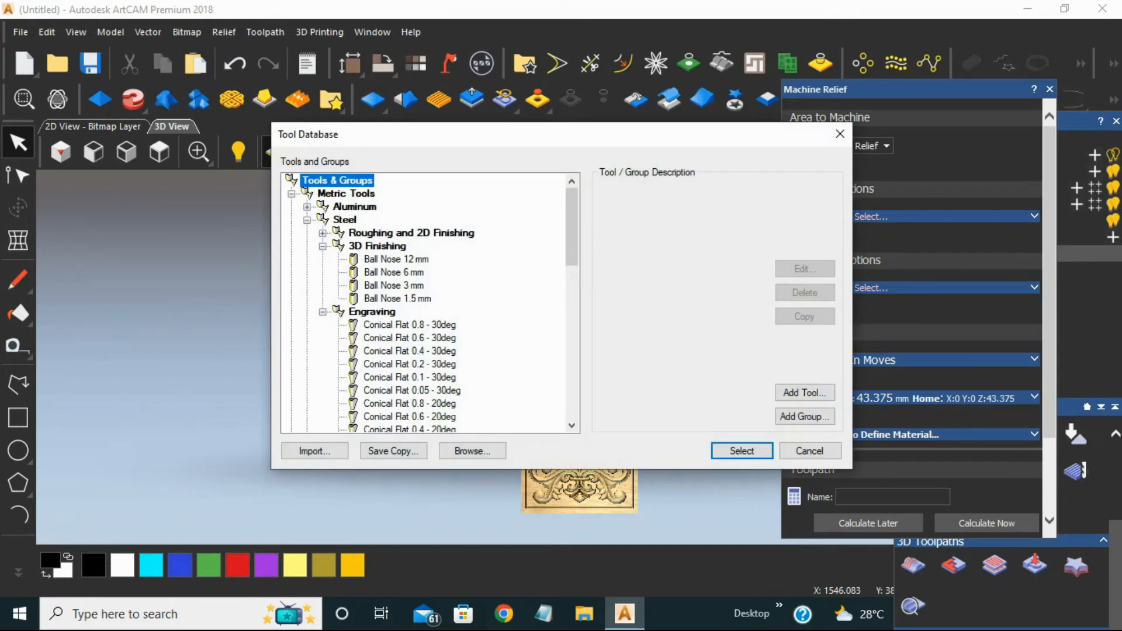
{"action": "left_click", "coordinate": [393, 272]}
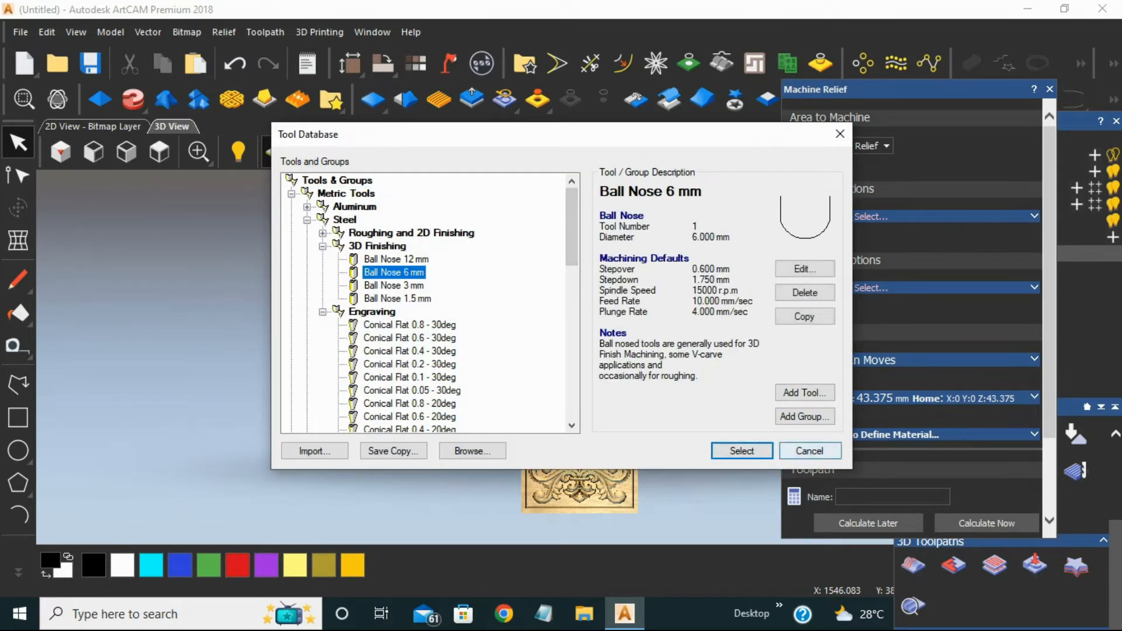
{"action": "left_click", "coordinate": [741, 450]}
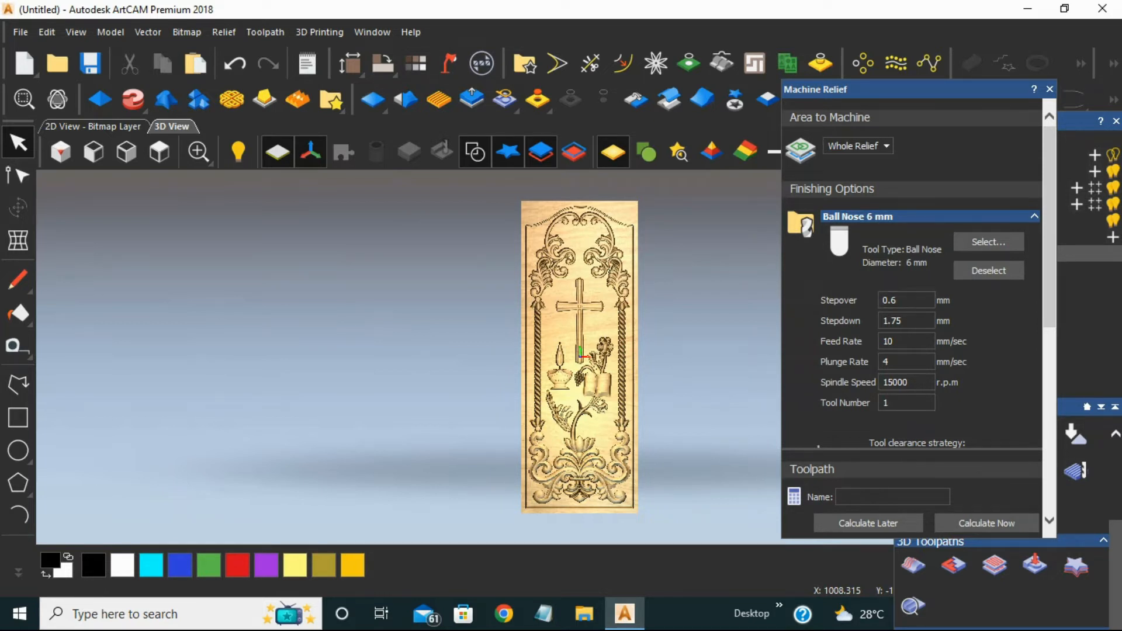
Set the Ball Nose 6 mm tool's feed rate to 150 mm/sec and its plunge rate to 100 mm/sec.
{"action": "double_click", "coordinate": [894, 341]}
{"action": "type", "text": "100"}
{"action": "key", "text": "Tab"}
{"action": "type", "text": "150"}
{"action": "key", "text": "BackSpace"}
{"action": "key", "text": "BackSpace"}
{"action": "type", "text": "00"}
{"action": "key", "text": "shift+Tab"}
{"action": "type", "text": "150"}
Define a 38 mm thick material block with no top offset and calculate the Machine Relief toolpath.
{"action": "scroll", "coordinate": [912, 310], "scroll_direction": "down", "scroll_amount": 8}
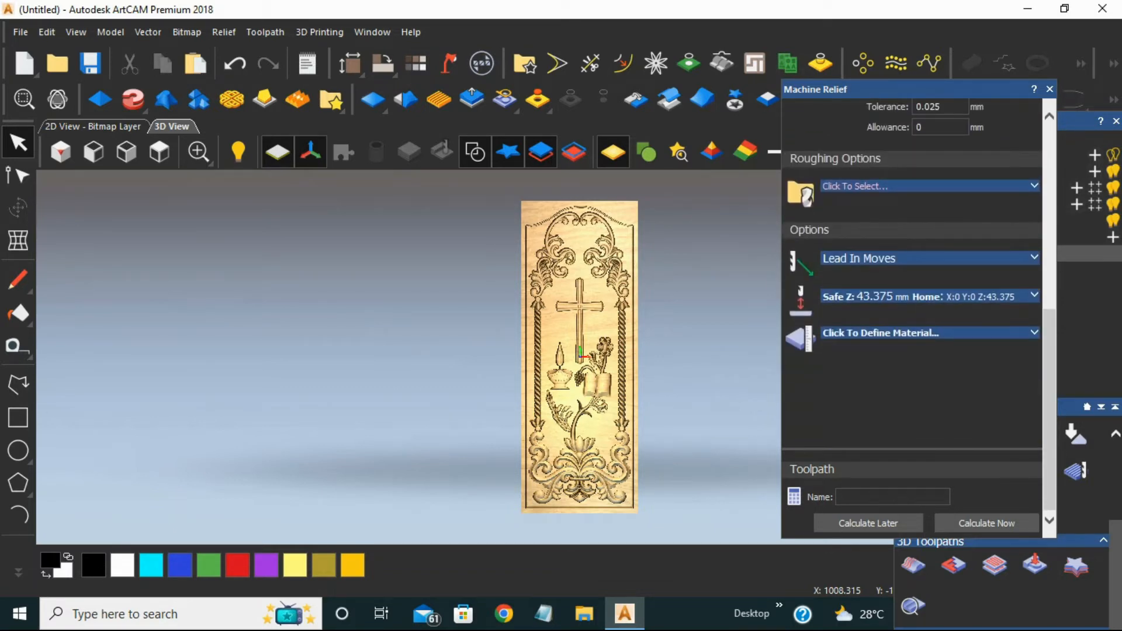
{"action": "left_click", "coordinate": [929, 333]}
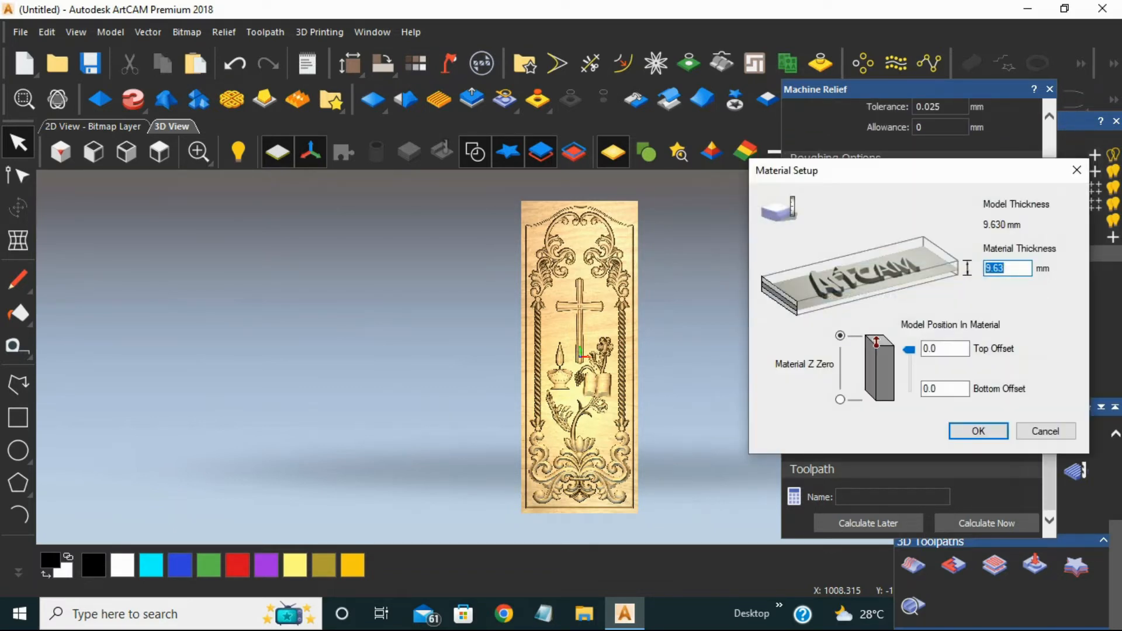
{"action": "type", "text": "38"}
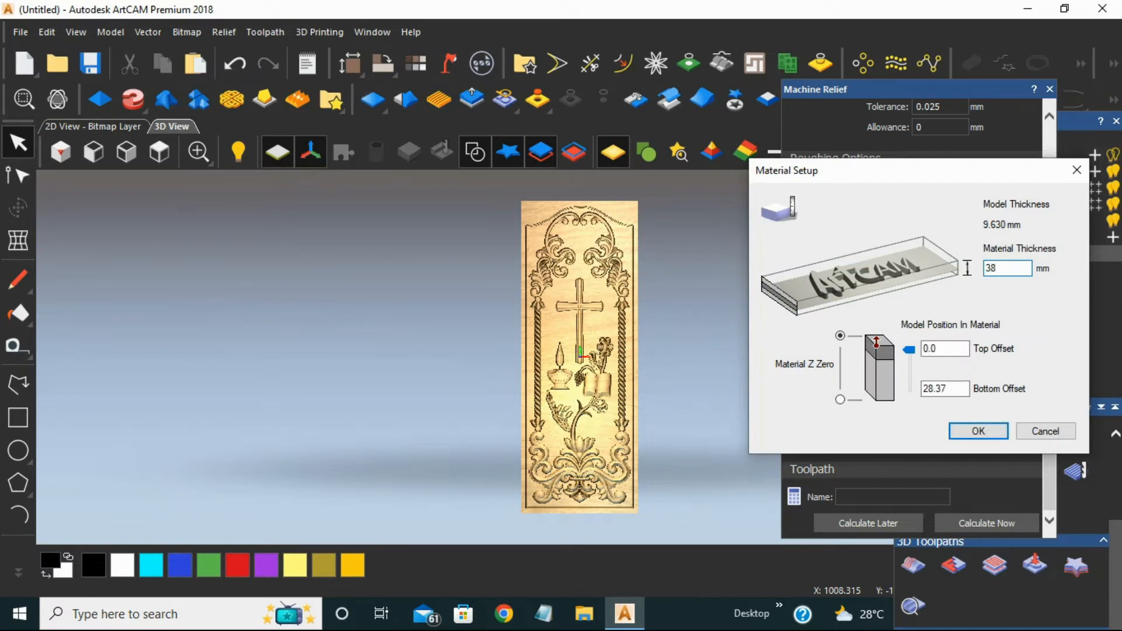
{"action": "left_click", "coordinate": [979, 431]}
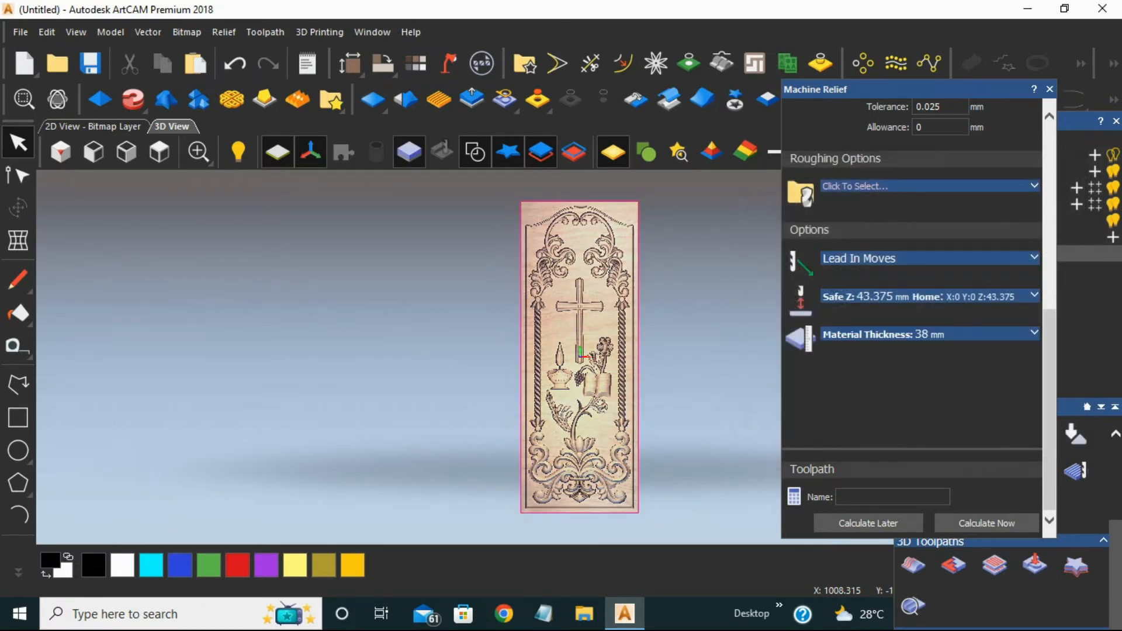
{"action": "left_click", "coordinate": [986, 524]}
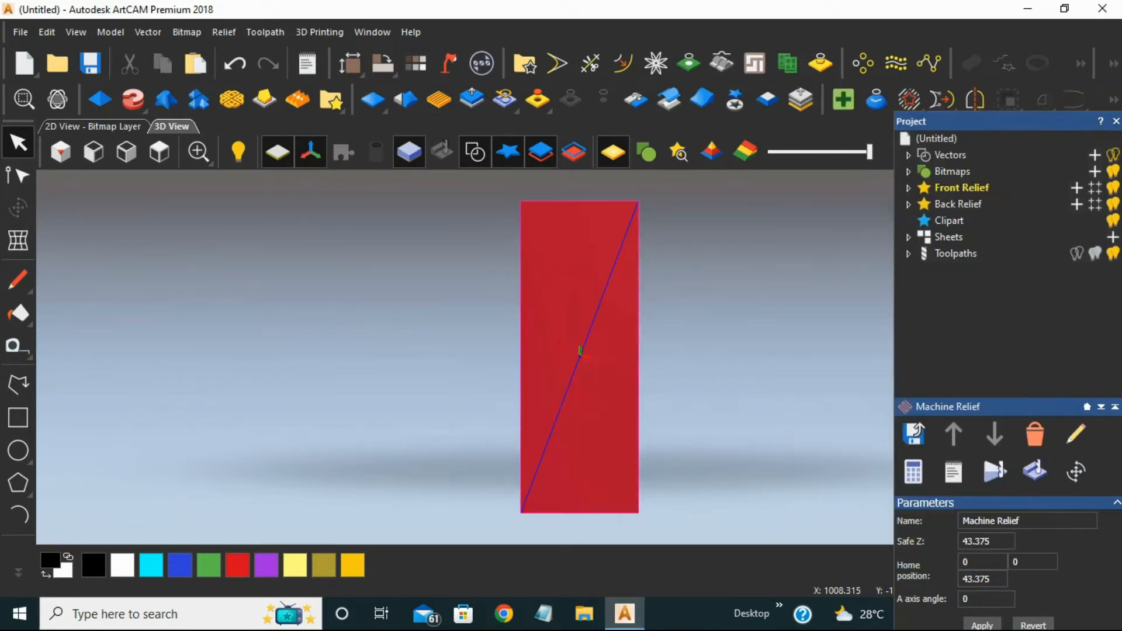
Simulate the Machine Relief toolpath in fast mode and stop the slow-running script.
{"action": "left_click", "coordinate": [956, 253]}
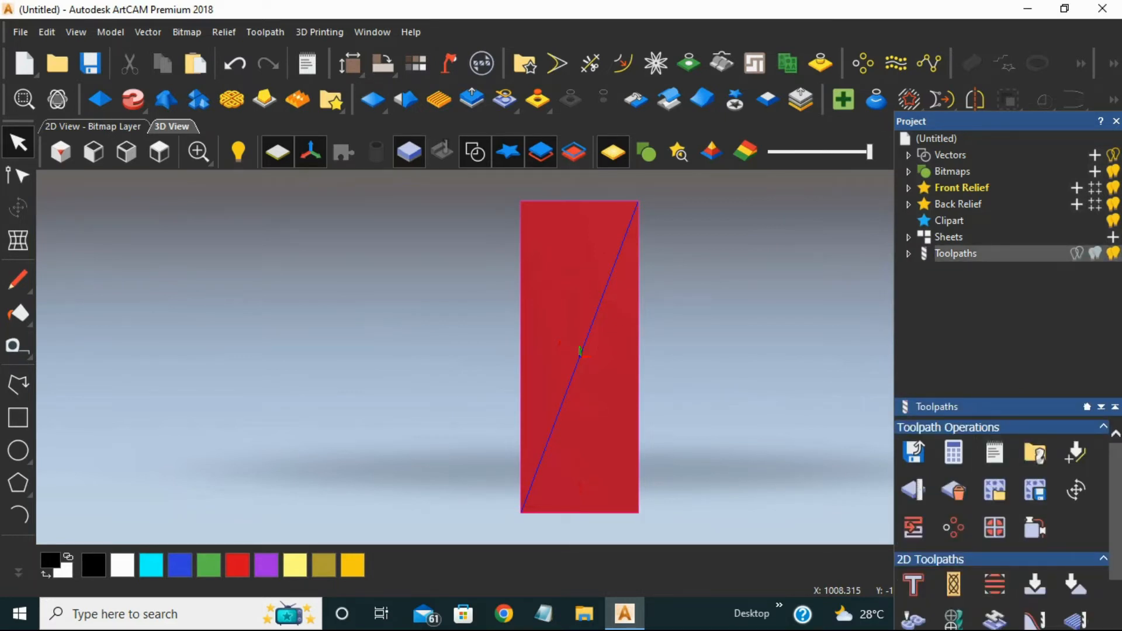
{"action": "left_click", "coordinate": [909, 254]}
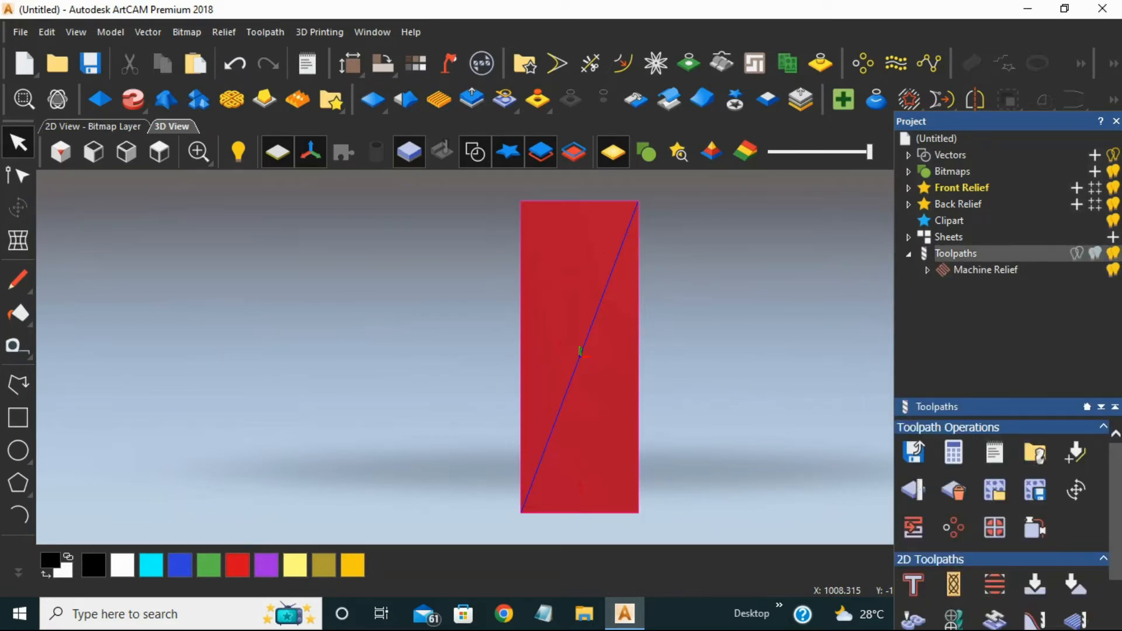
{"action": "left_click", "coordinate": [986, 270]}
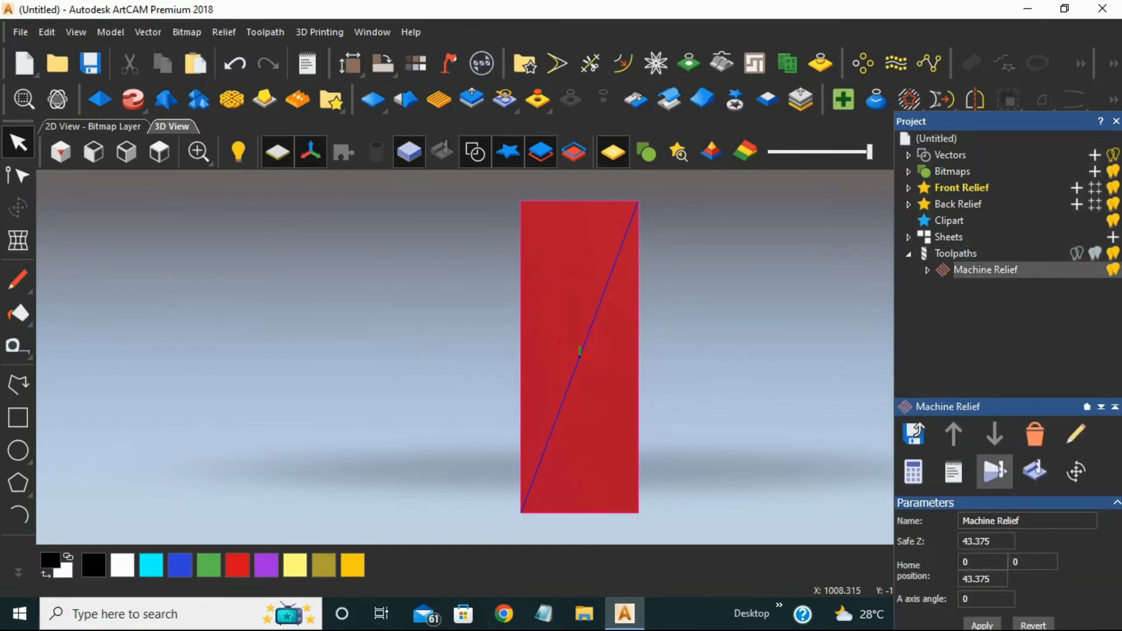
{"action": "left_click", "coordinate": [995, 472]}
{"action": "left_click", "coordinate": [1011, 546]}
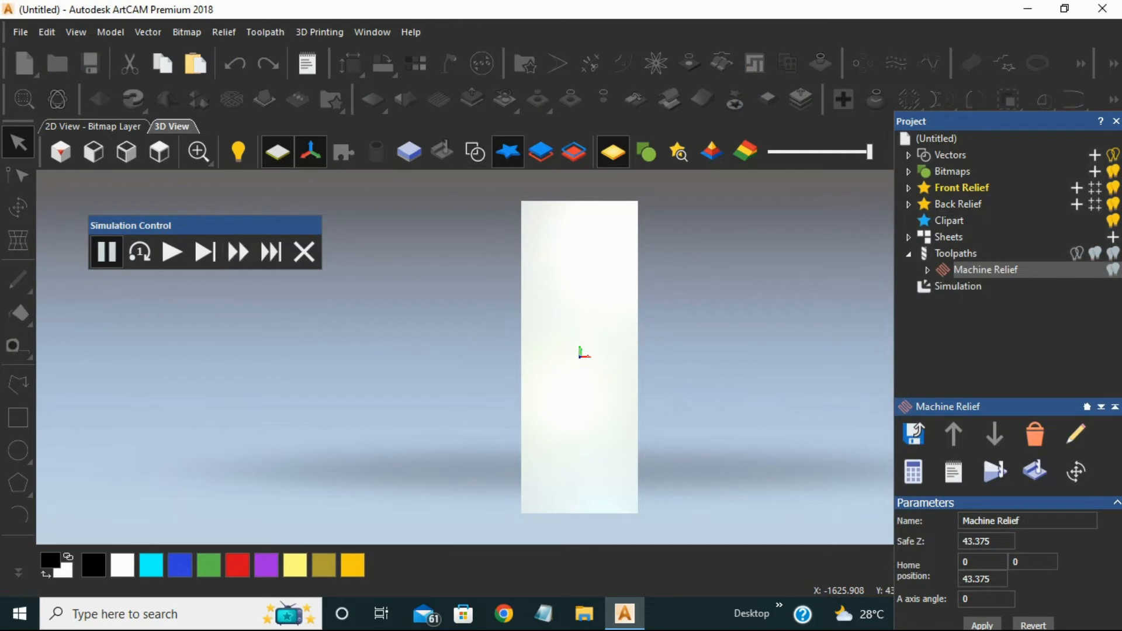
{"action": "left_click", "coordinate": [237, 252]}
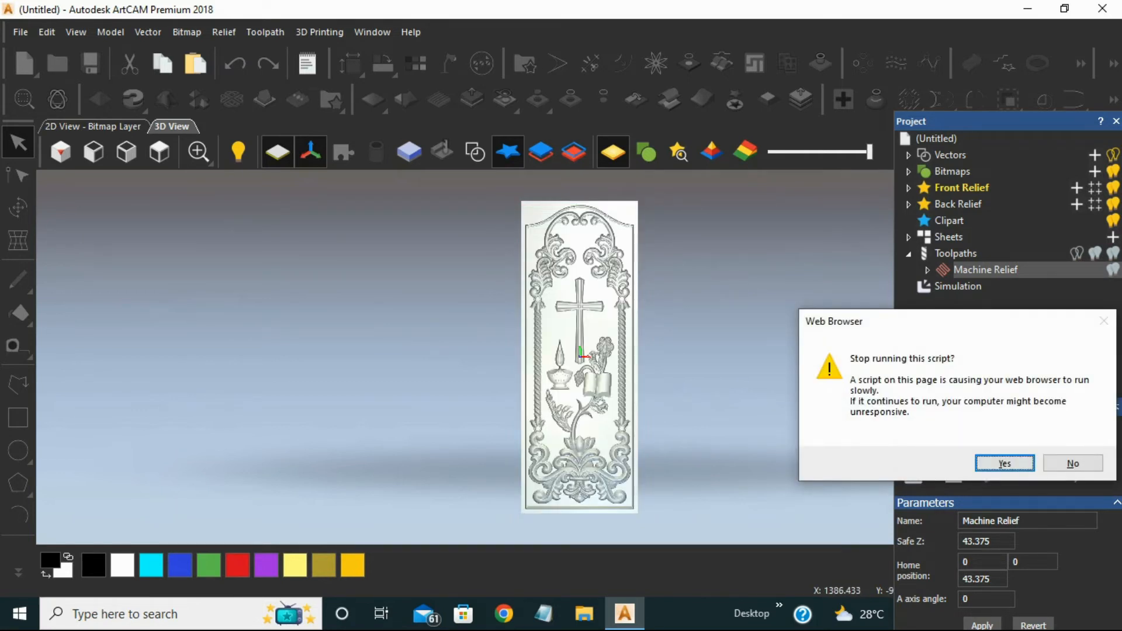
{"action": "left_click", "coordinate": [1001, 465]}
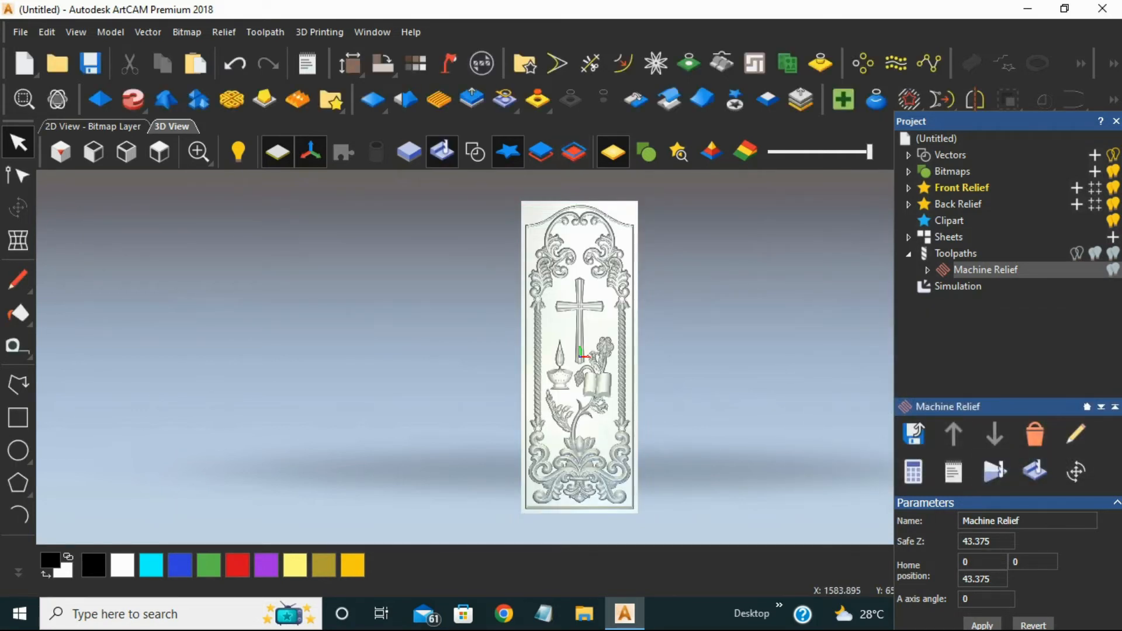
Render the toolpath simulation in the Beech (H) material.
{"action": "left_click", "coordinate": [958, 286]}
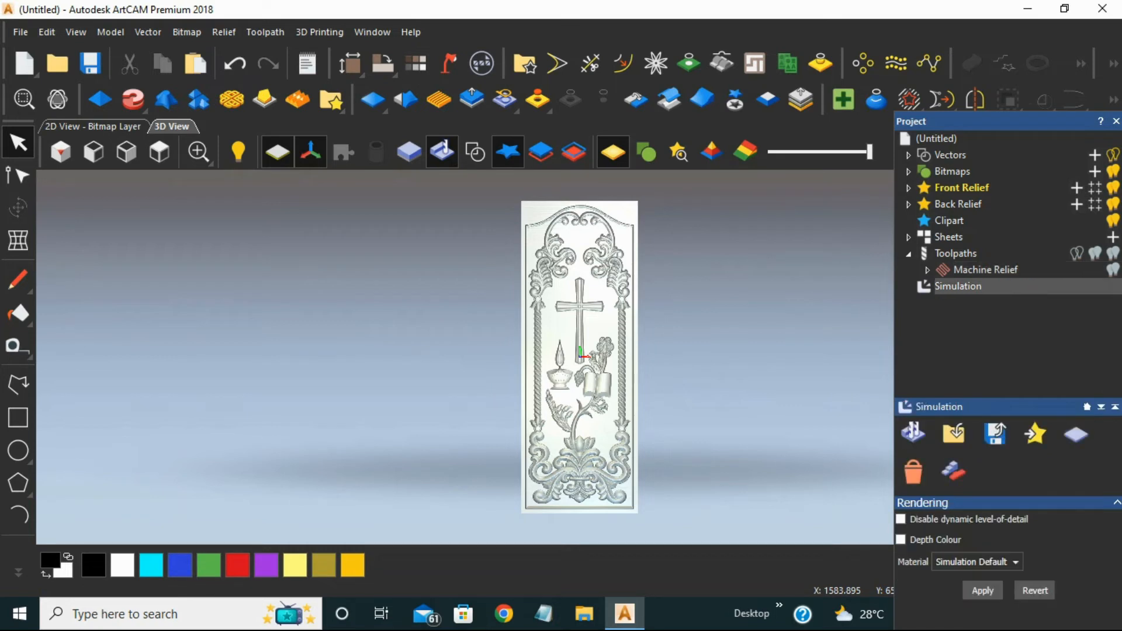
{"action": "left_click", "coordinate": [978, 562]}
{"action": "scroll", "coordinate": [971, 507], "scroll_direction": "down", "scroll_amount": 1}
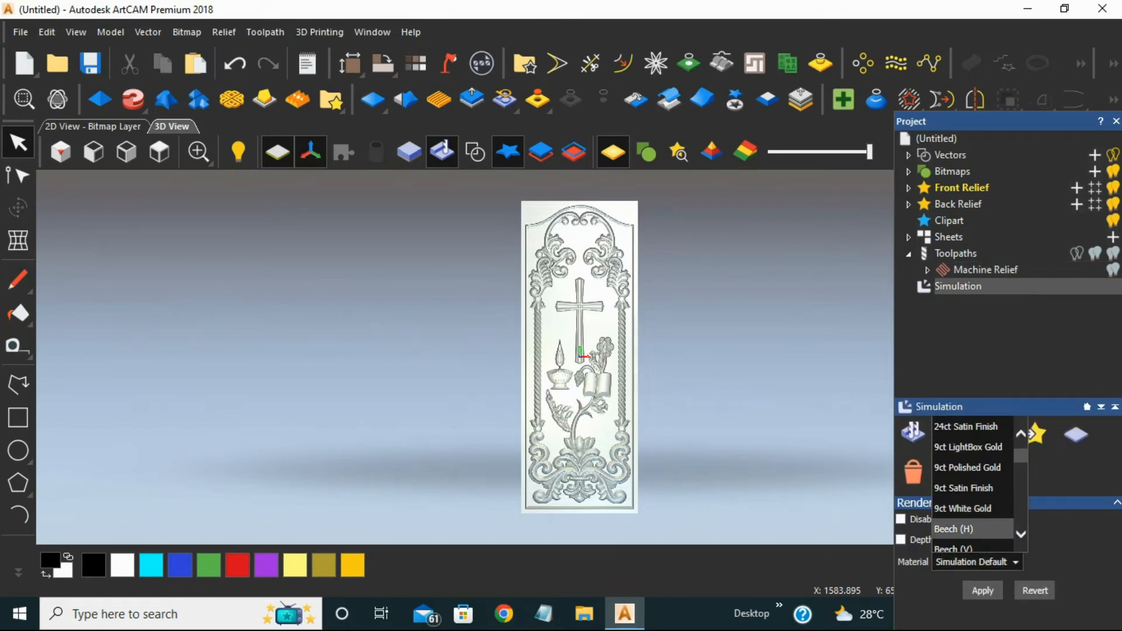
{"action": "left_click", "coordinate": [954, 529]}
{"action": "left_click", "coordinate": [983, 591]}
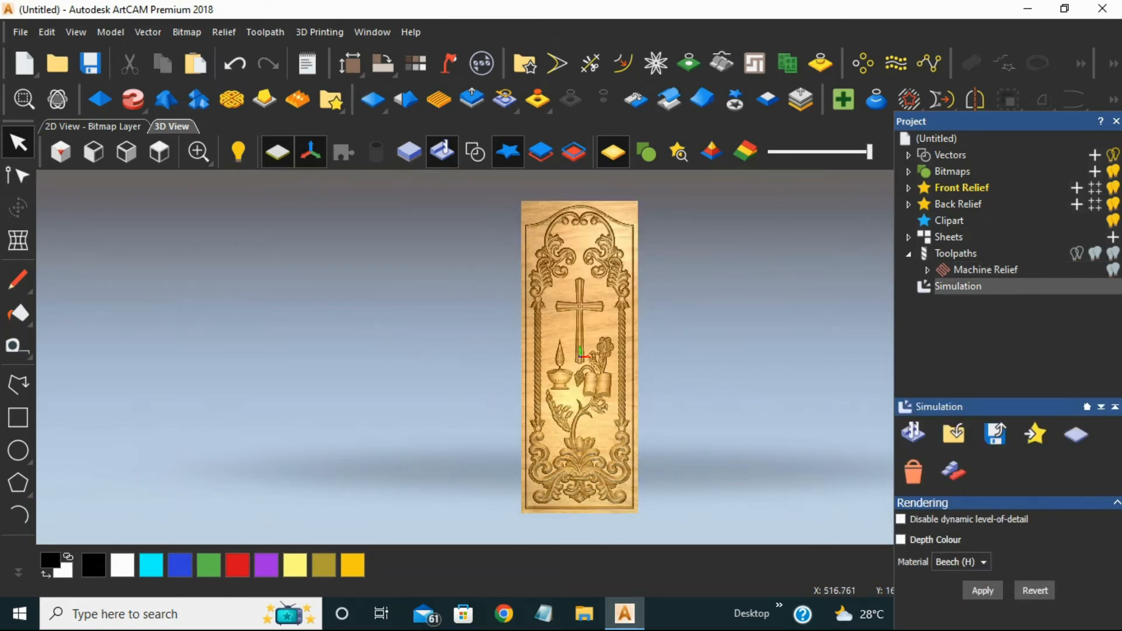
Examine the simulated upper scrollwork and cross at tilted angles, and inspect the panel from the side and in isometric view.
{"action": "scroll", "coordinate": [602, 282], "scroll_direction": "up", "scroll_amount": 4}
{"action": "left_click_drag", "start_coordinate": [600, 282], "coordinate": [561, 269]}
{"action": "scroll", "coordinate": [561, 269], "scroll_direction": "up", "scroll_amount": 2}
{"action": "scroll", "coordinate": [579, 201], "scroll_direction": "up", "scroll_amount": 4}
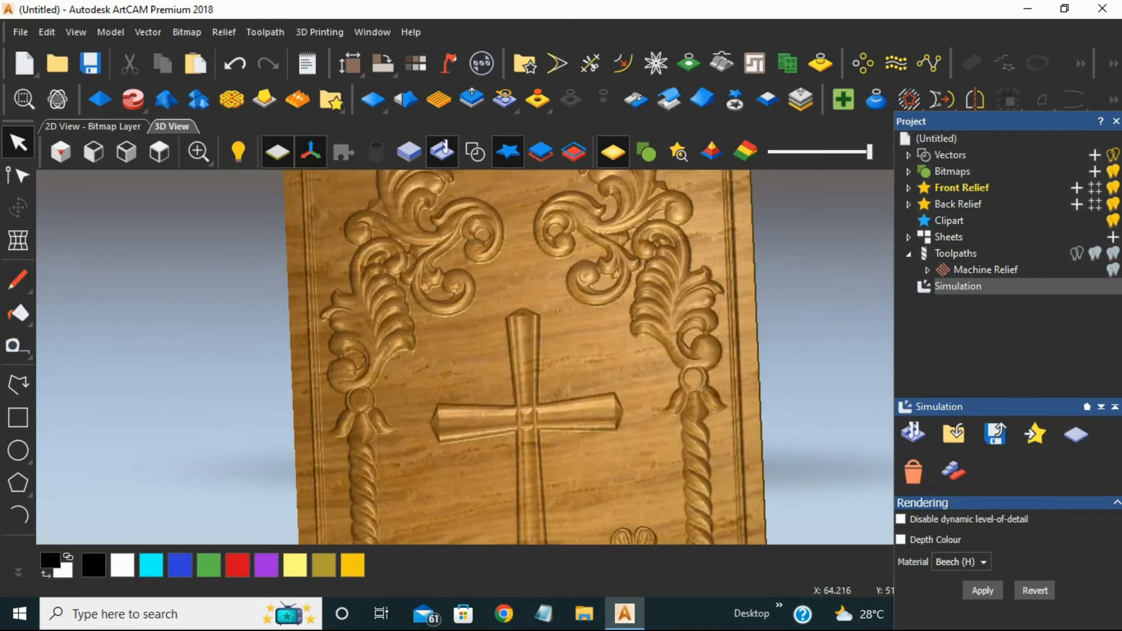
{"action": "left_click_drag", "start_coordinate": [587, 201], "coordinate": [563, 216]}
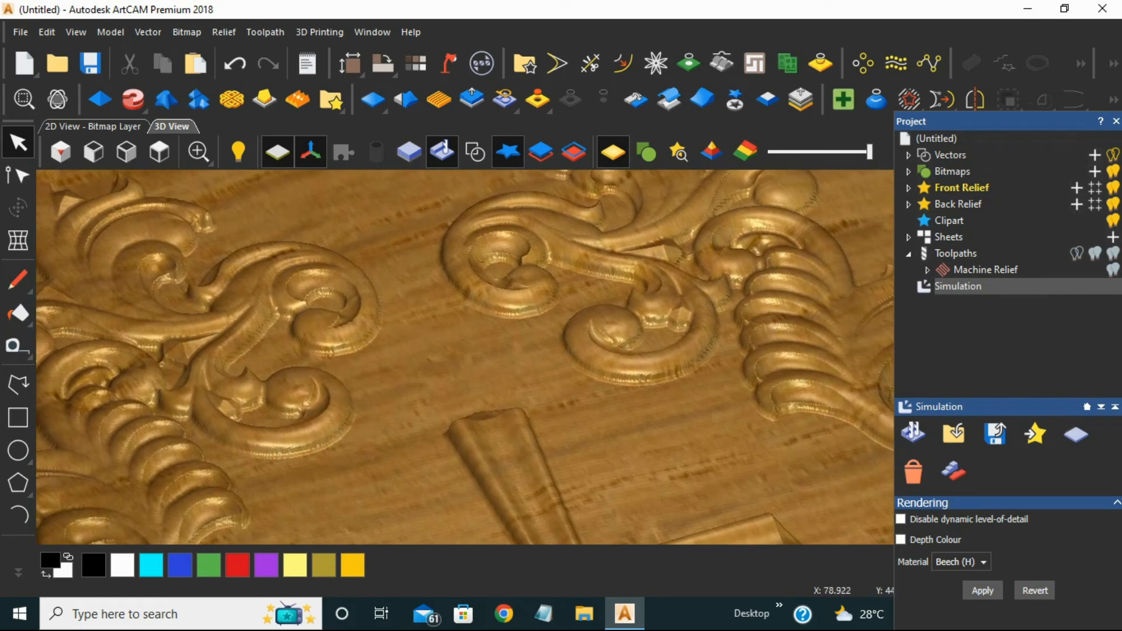
{"action": "scroll", "coordinate": [582, 351], "scroll_direction": "down", "scroll_amount": 5}
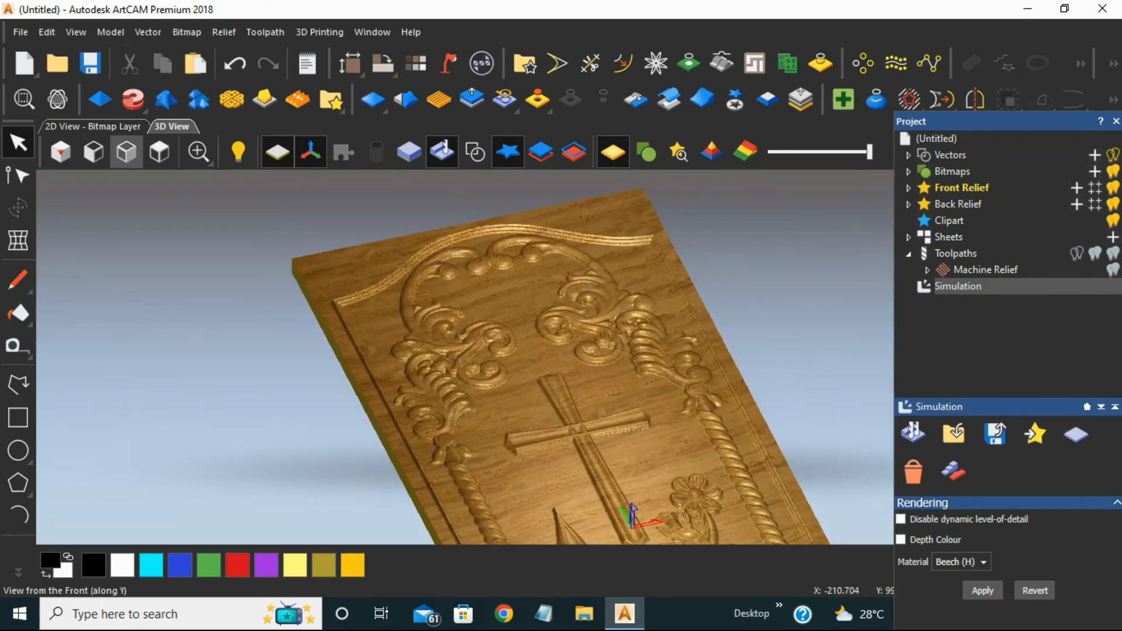
{"action": "left_click", "coordinate": [93, 152]}
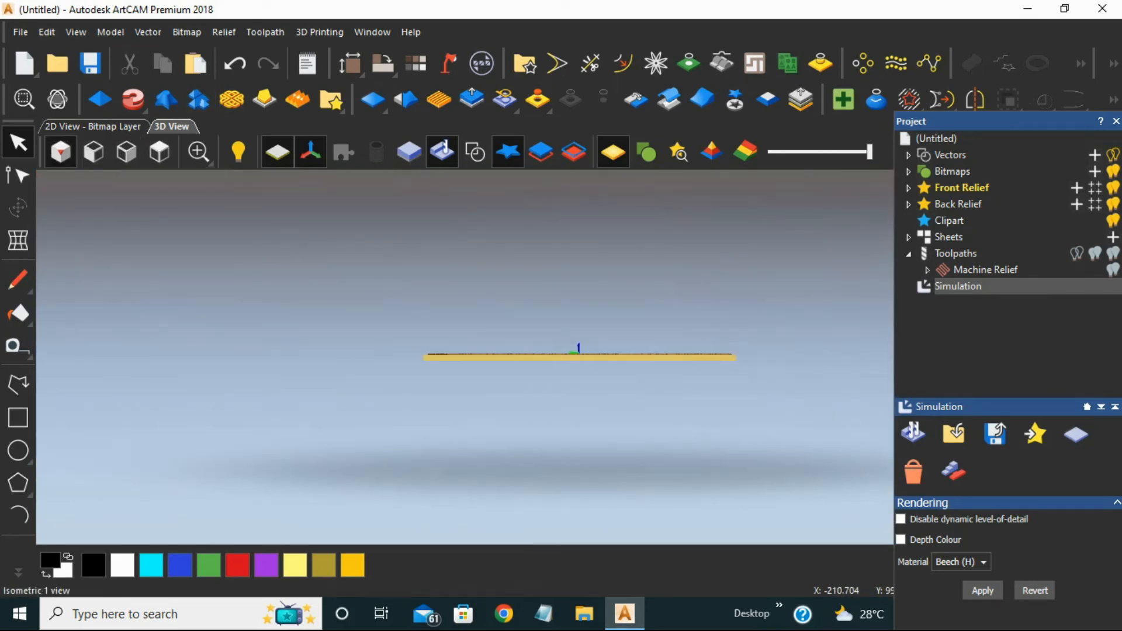
{"action": "left_click", "coordinate": [61, 152]}
{"action": "left_click", "coordinate": [61, 152]}
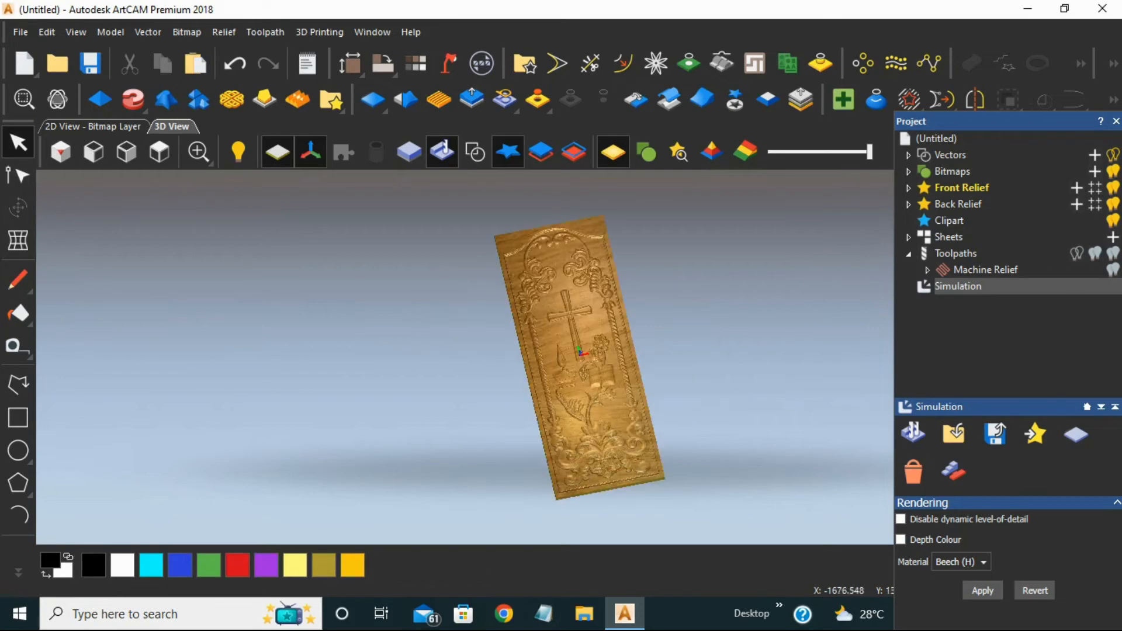
Examine the simulated lamp, book and lower scrollwork up close, and inspect the whole panel from the top.
{"action": "scroll", "coordinate": [614, 286], "scroll_direction": "up", "scroll_amount": 5}
{"action": "scroll", "coordinate": [614, 286], "scroll_direction": "down", "scroll_amount": 6}
{"action": "scroll", "coordinate": [614, 286], "scroll_direction": "up", "scroll_amount": 3}
{"action": "scroll", "coordinate": [613, 287], "scroll_direction": "up", "scroll_amount": 2}
{"action": "scroll", "coordinate": [613, 287], "scroll_direction": "down", "scroll_amount": 5}
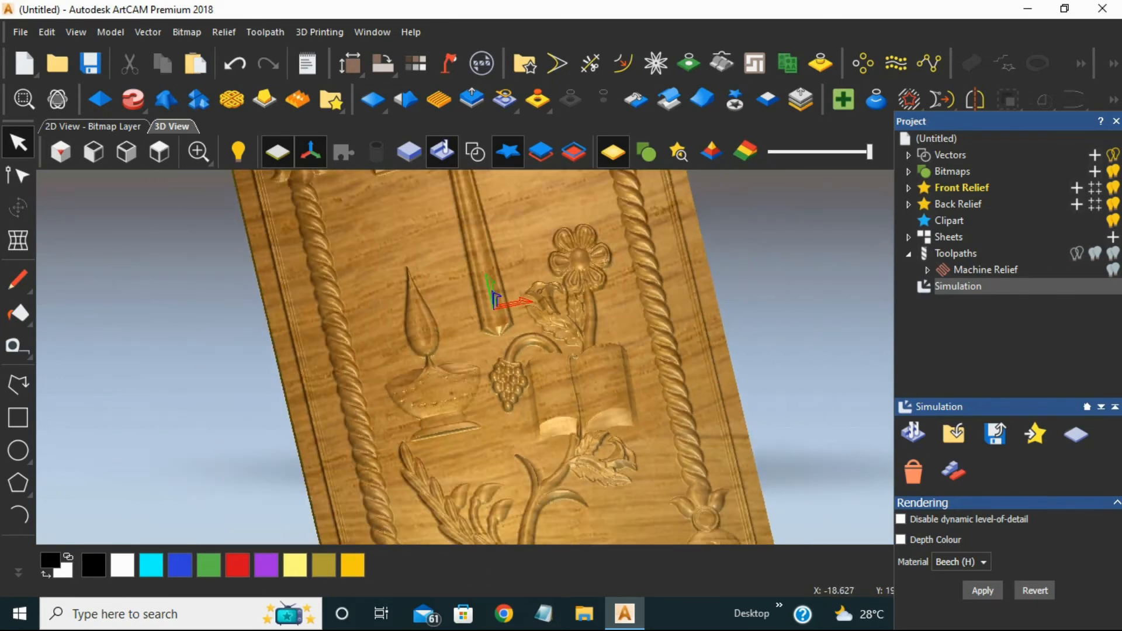
{"action": "scroll", "coordinate": [613, 286], "scroll_direction": "up", "scroll_amount": 3}
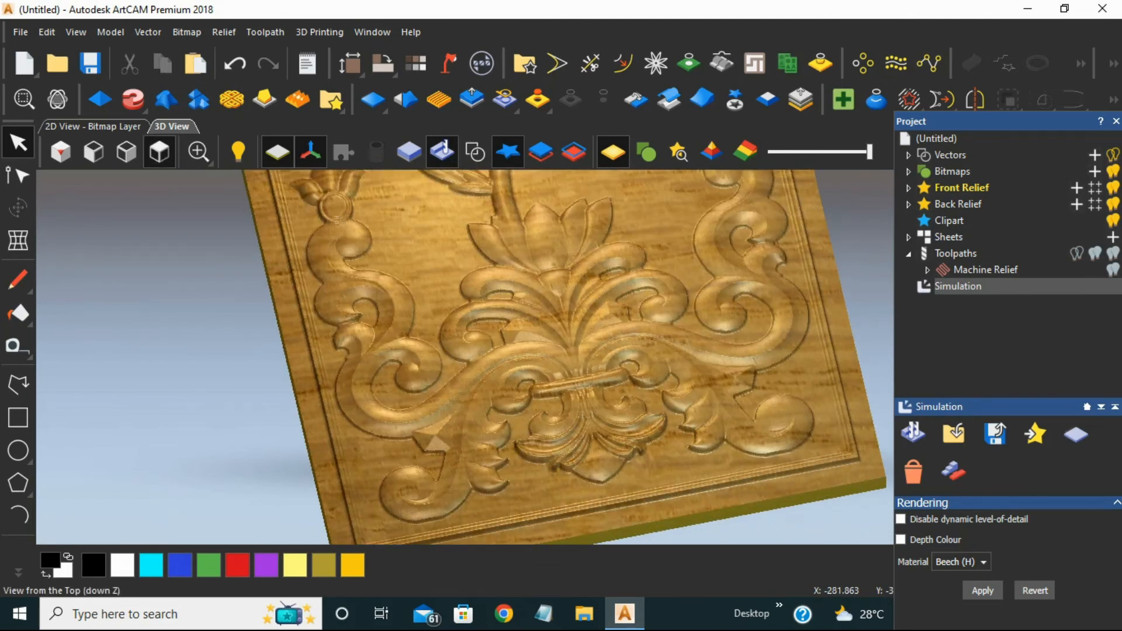
{"action": "left_click", "coordinate": [159, 152]}
{"action": "scroll", "coordinate": [625, 226], "scroll_direction": "up", "scroll_amount": 7}
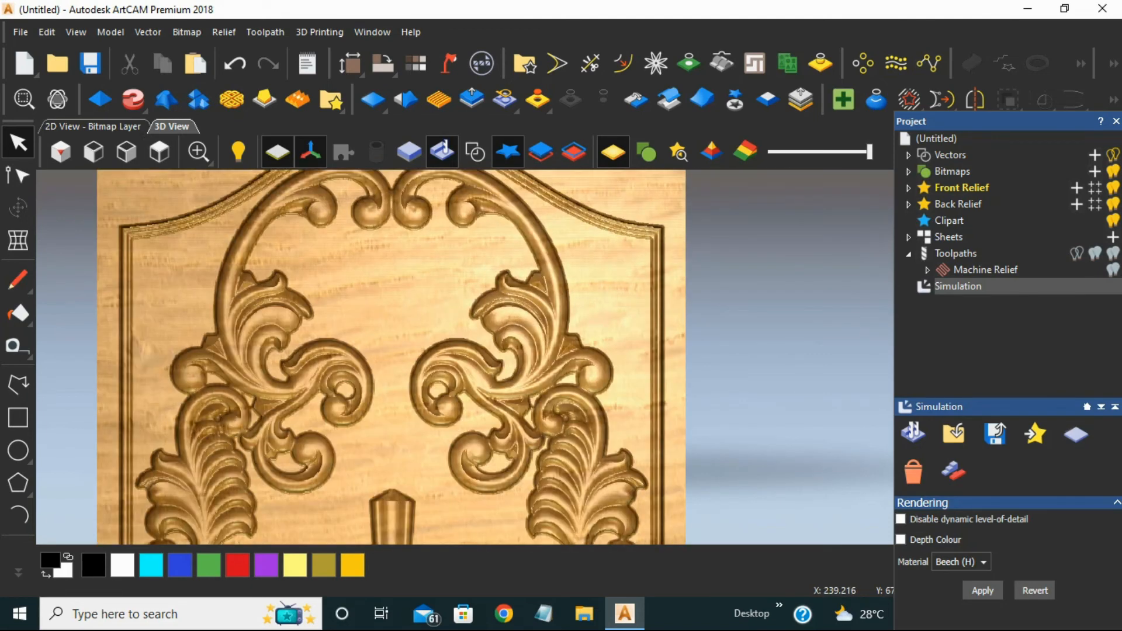
{"action": "scroll", "coordinate": [625, 225], "scroll_direction": "down", "scroll_amount": 2}
{"action": "scroll", "coordinate": [517, 327], "scroll_direction": "down", "scroll_amount": 7}
{"action": "scroll", "coordinate": [517, 327], "scroll_direction": "up", "scroll_amount": 8}
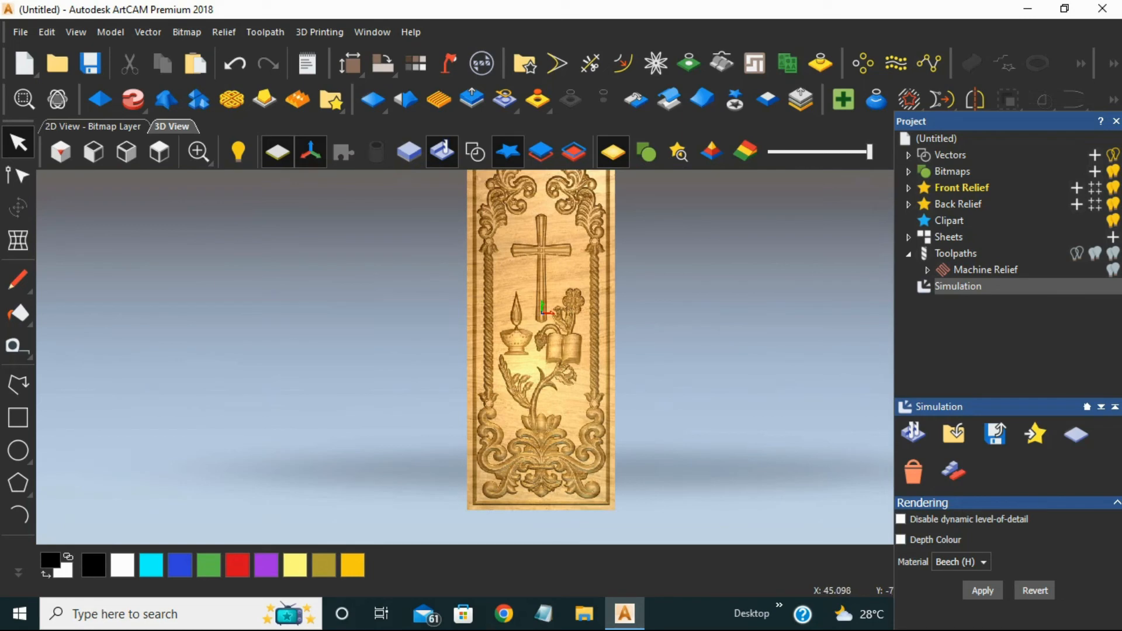
{"action": "scroll", "coordinate": [517, 329], "scroll_direction": "down", "scroll_amount": 6}
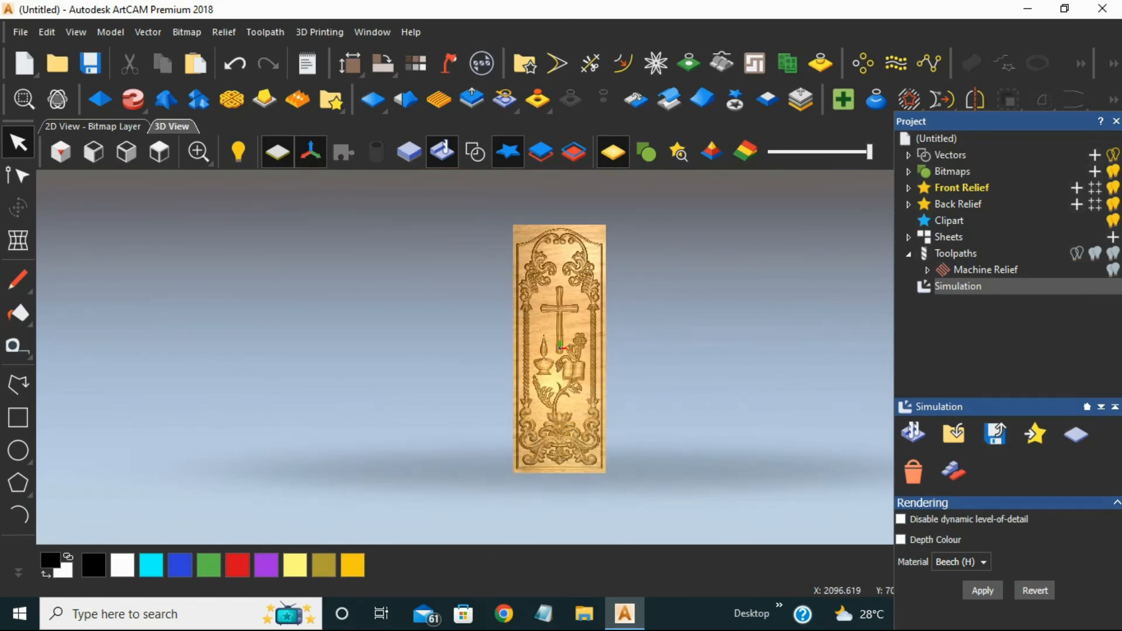
Save the Machine Relief toolpath as G-Code (mm) file 1.tap in the waste folder, overwriting the existing file.
{"action": "left_click", "coordinate": [986, 270]}
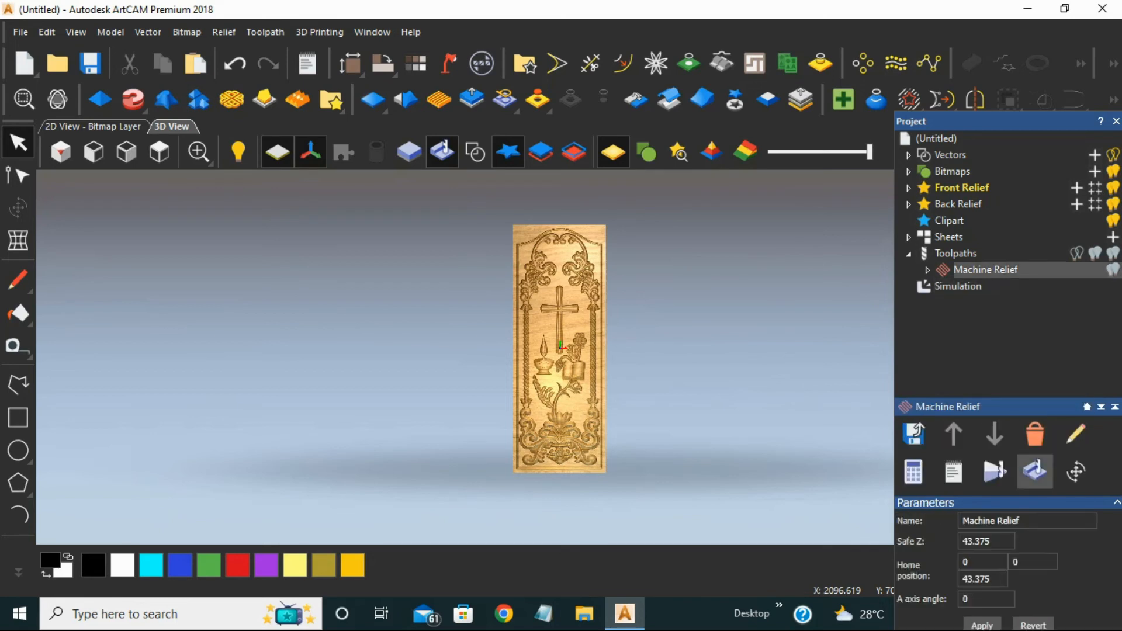
{"action": "left_click", "coordinate": [914, 435]}
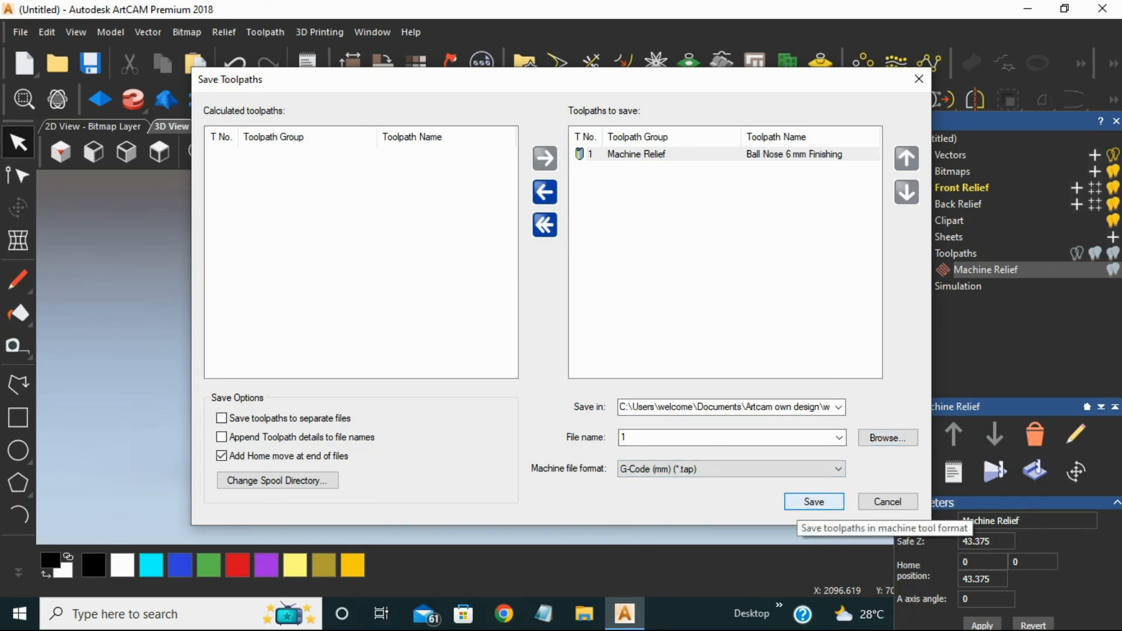
{"action": "left_click", "coordinate": [814, 501]}
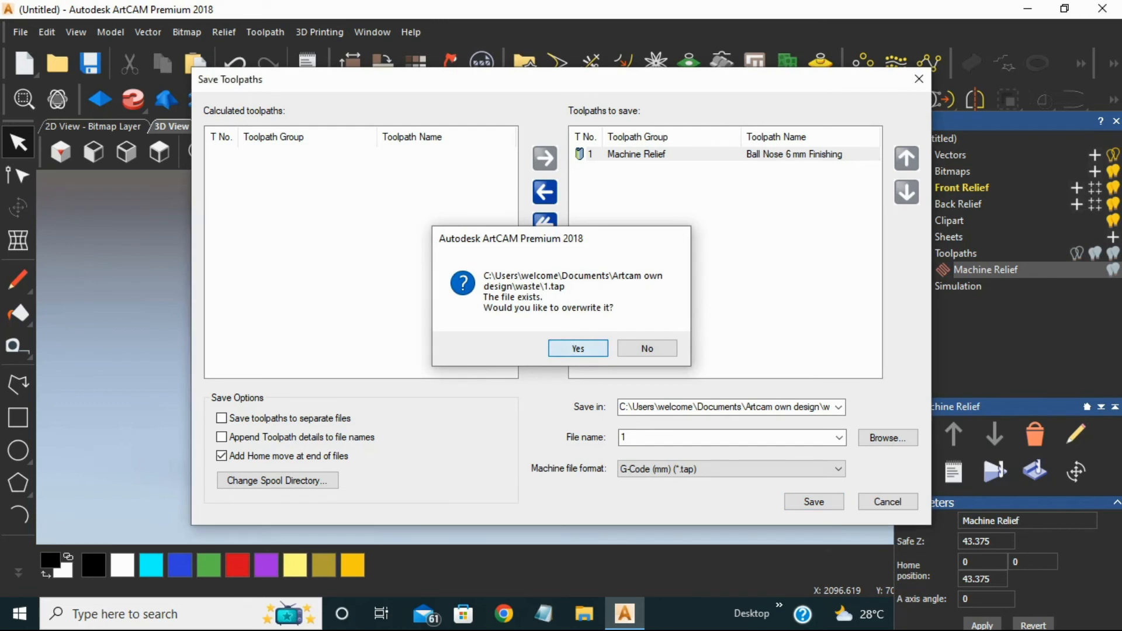
{"action": "key", "text": "Return"}
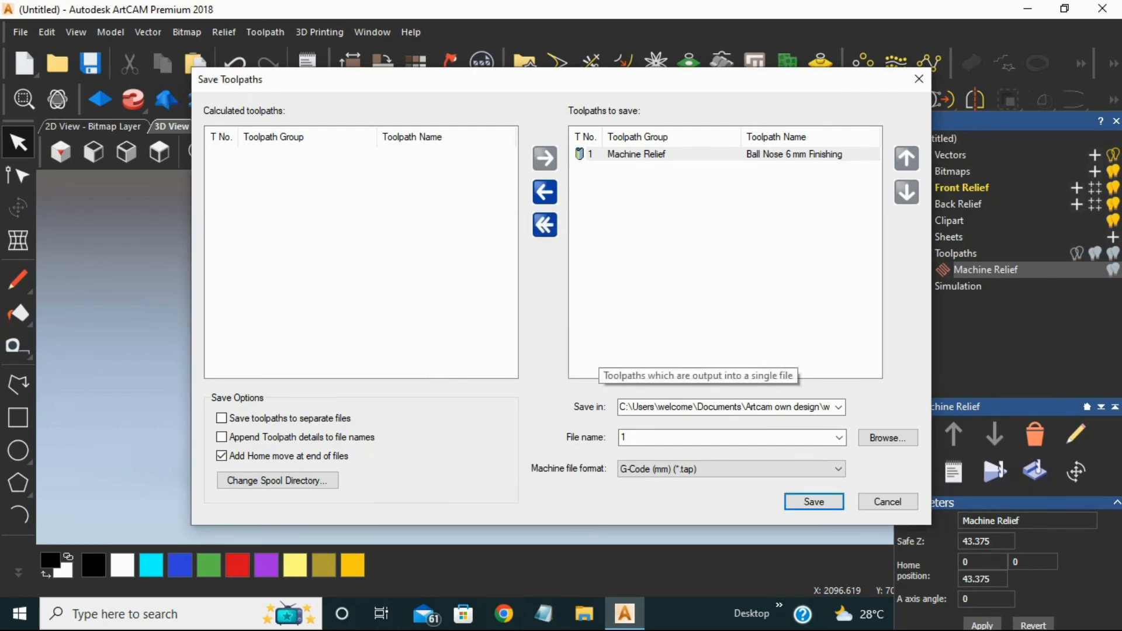
{"action": "left_click", "coordinate": [887, 501]}
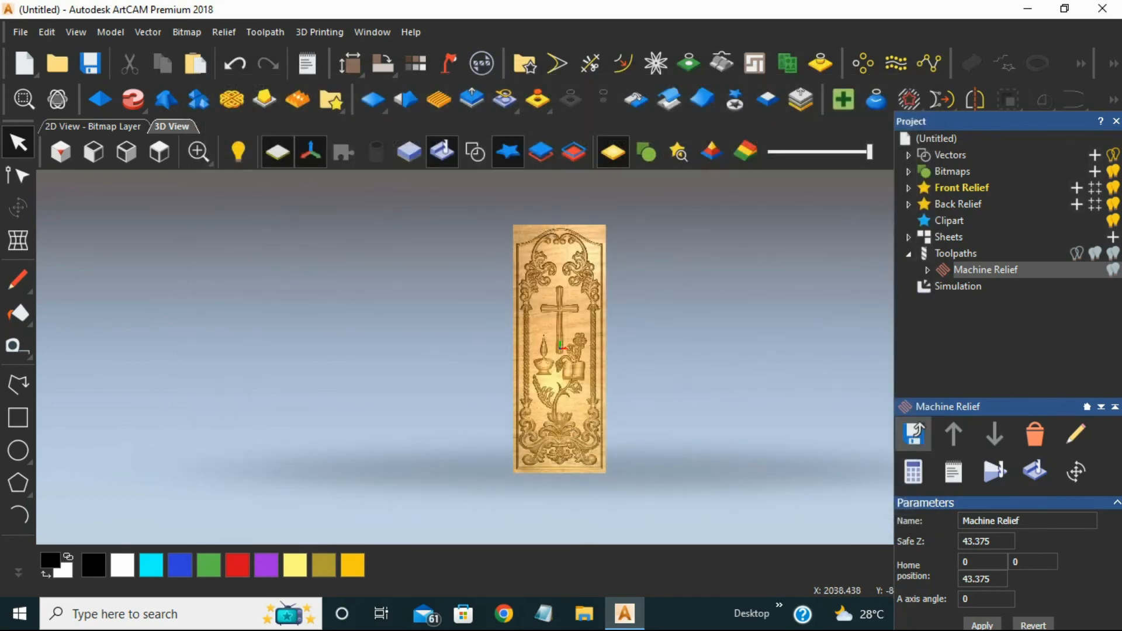
Take a last close look at the simulated cross and lower carvings, and close ArtCAM without saving the model.
{"action": "scroll", "coordinate": [586, 297], "scroll_direction": "up", "scroll_amount": 9}
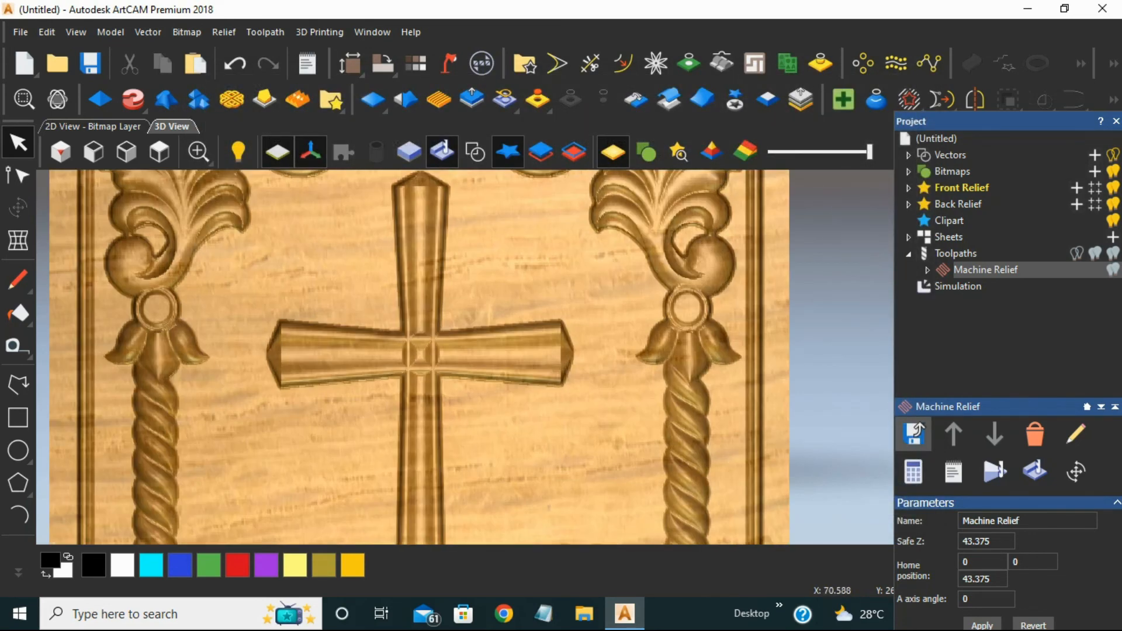
{"action": "scroll", "coordinate": [569, 354], "scroll_direction": "down", "scroll_amount": 8}
{"action": "scroll", "coordinate": [604, 518], "scroll_direction": "up", "scroll_amount": 5}
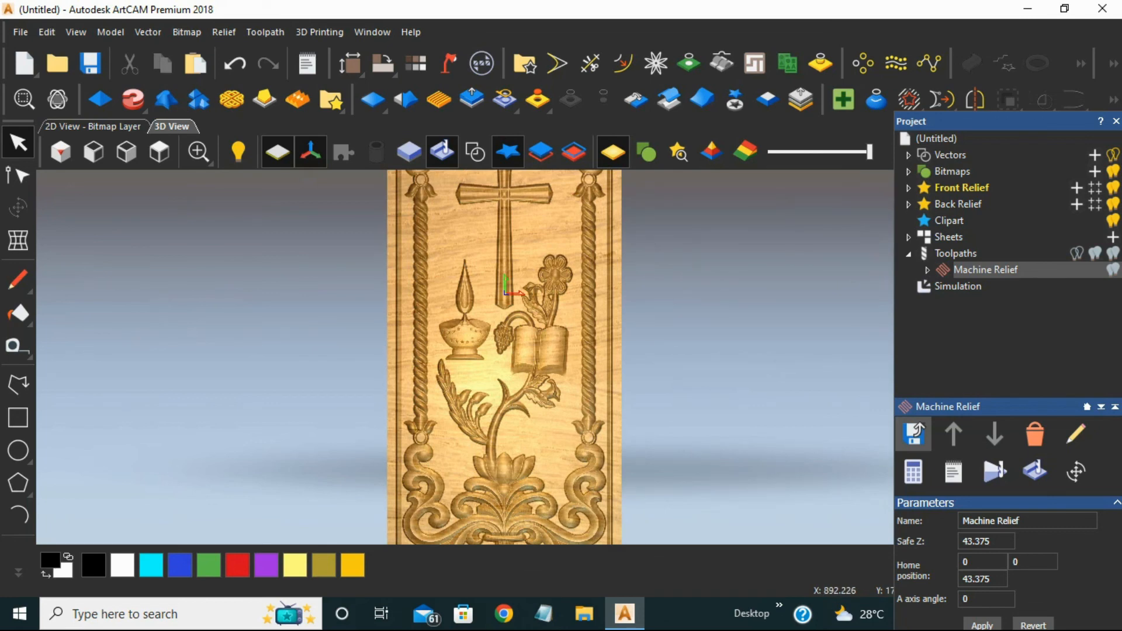
{"action": "left_click", "coordinate": [1102, 9]}
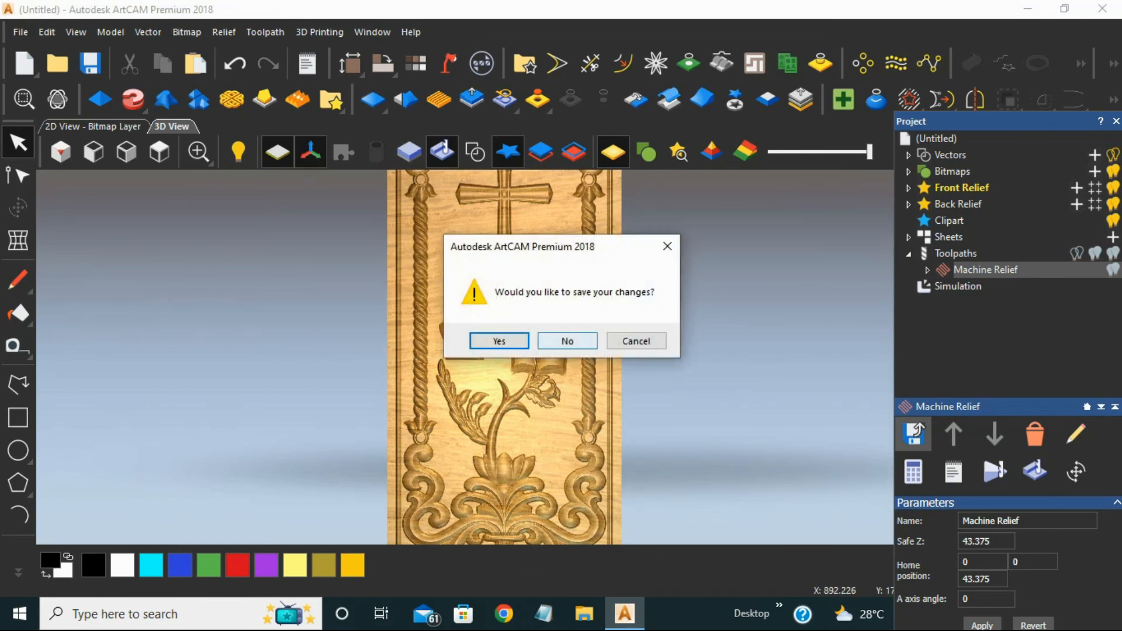
{"action": "left_click", "coordinate": [567, 341]}
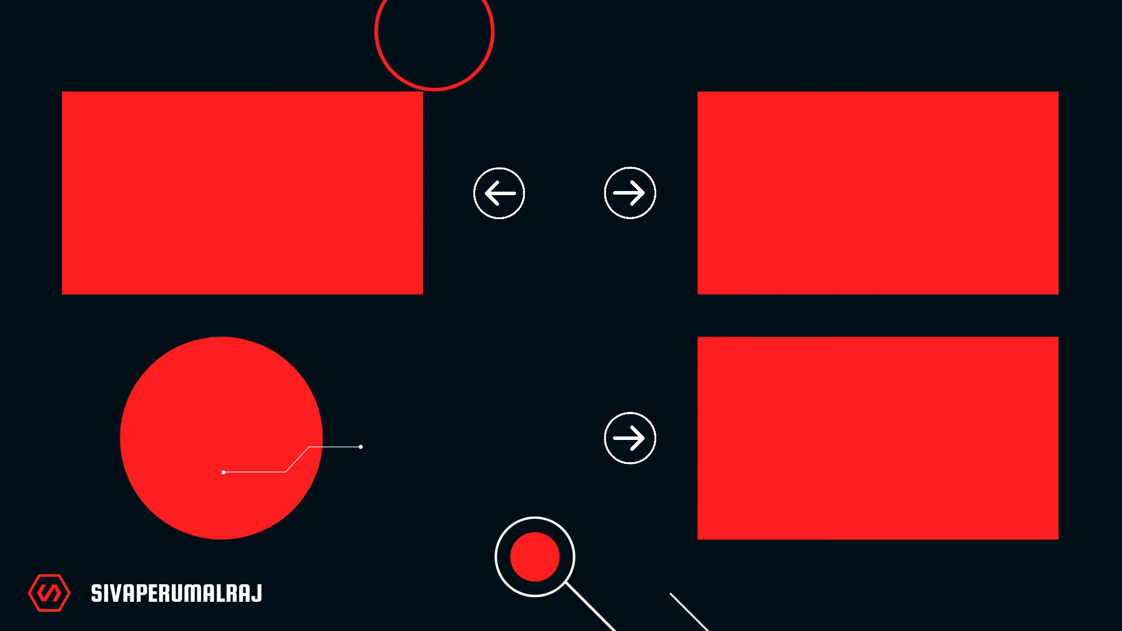